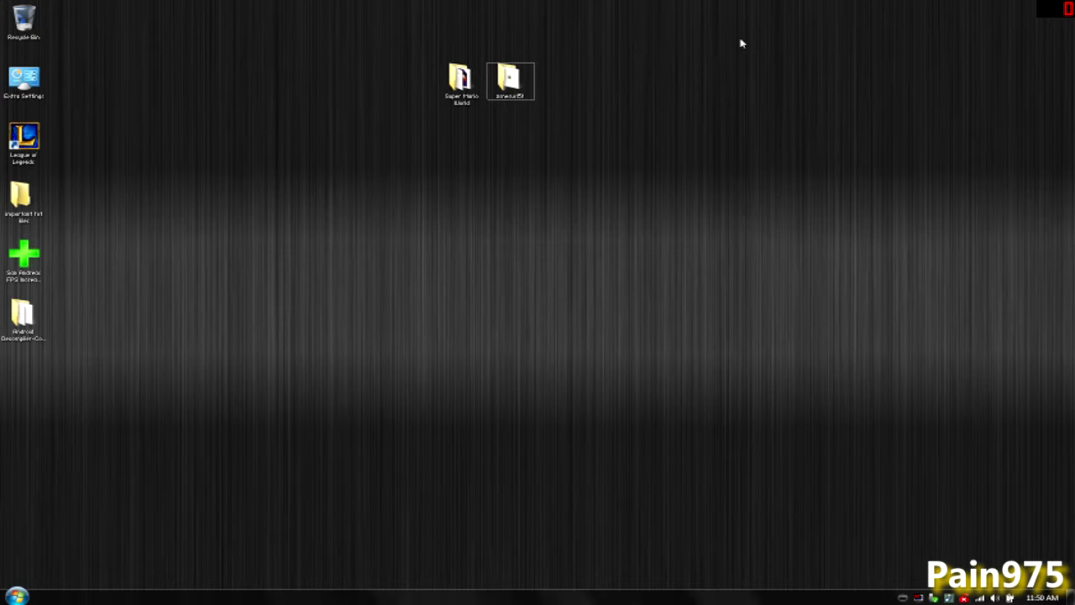
# Launch zsnesw.exe from the zsnesw151 desktop folder and dismiss the one-time user reminder.
pyautogui.click(514, 99)
pyautogui.click(648, 106)
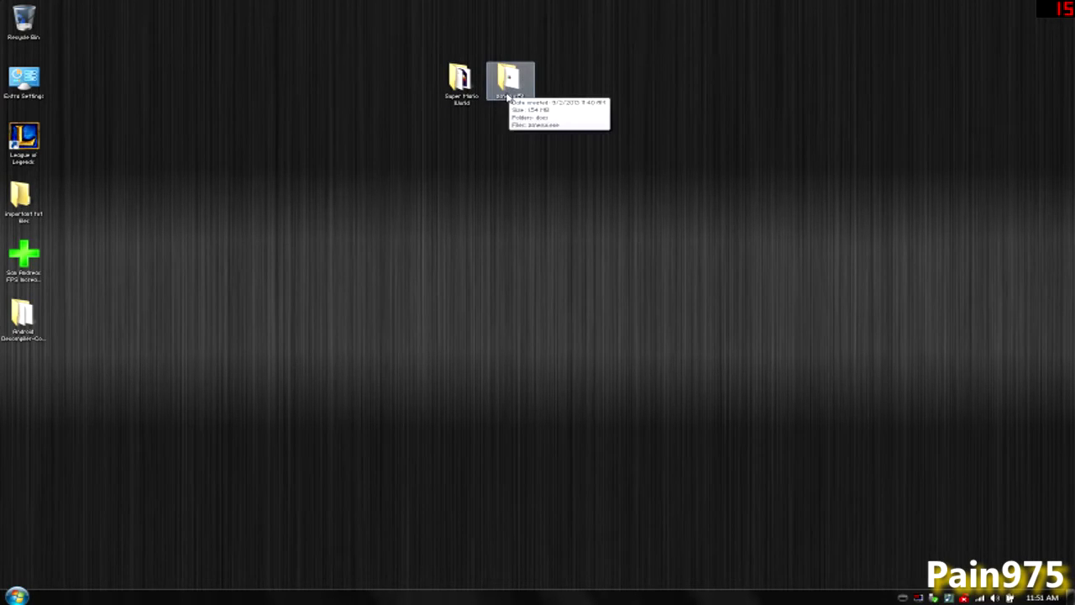
pyautogui.click(504, 93)
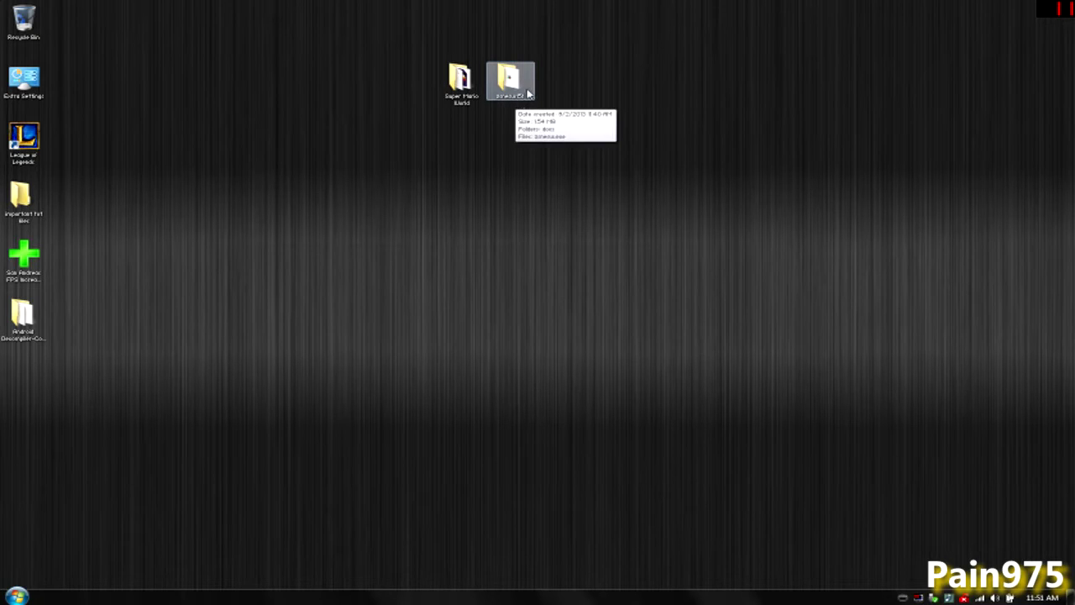
pyautogui.doubleClick(525, 94)
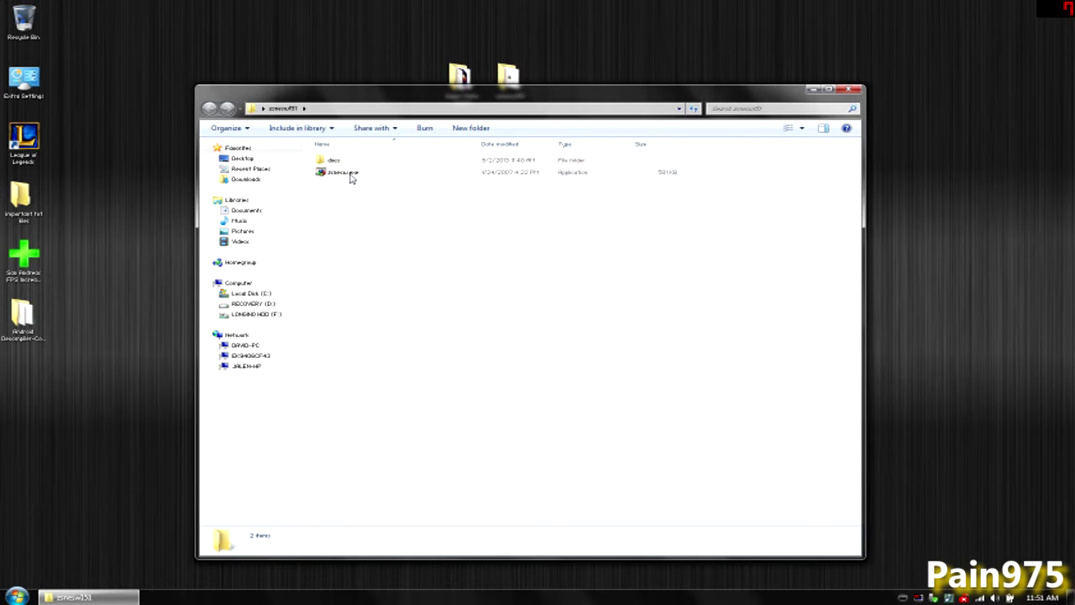
pyautogui.click(660, 173)
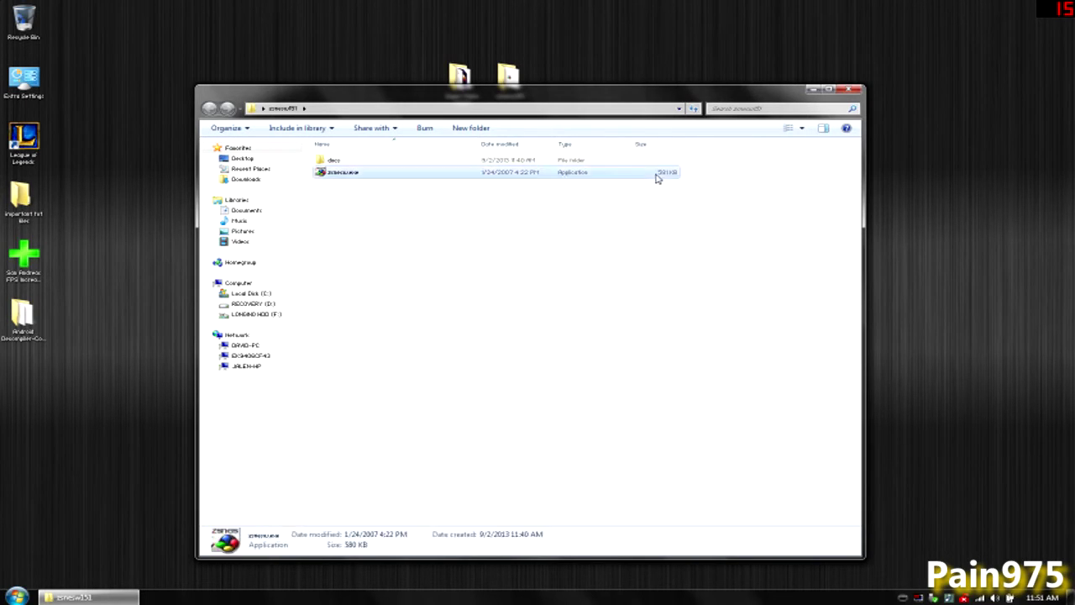
pyautogui.doubleClick(347, 171)
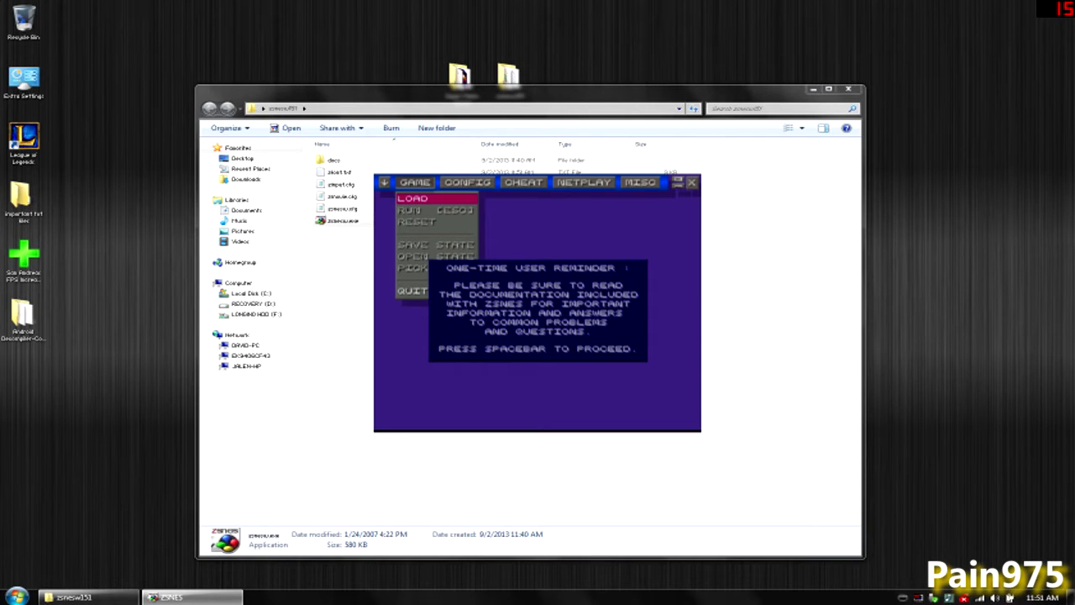
pyautogui.press('space')
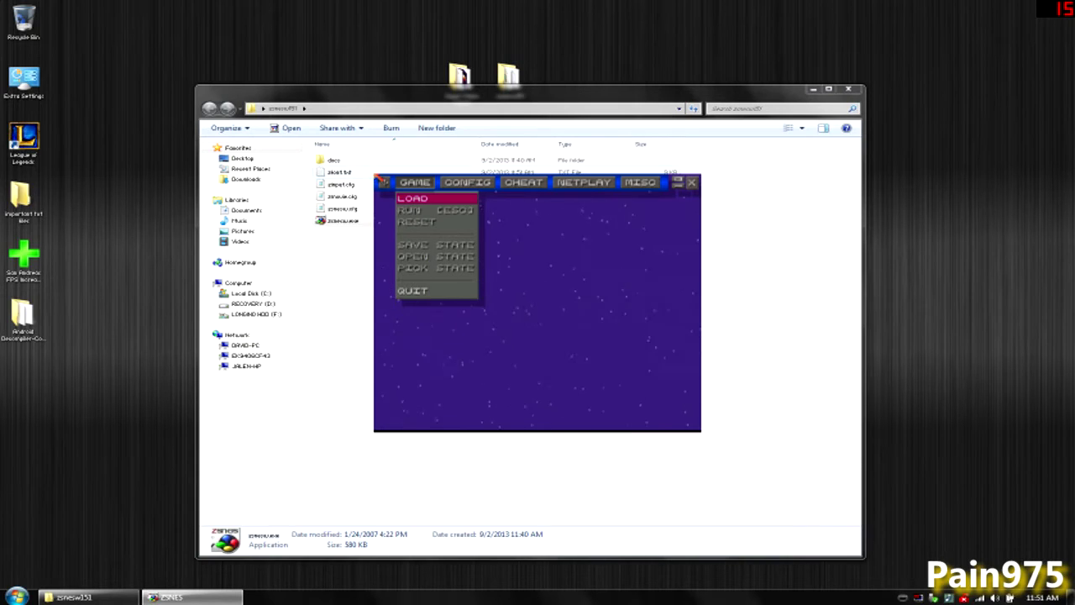
pyautogui.press('Down')
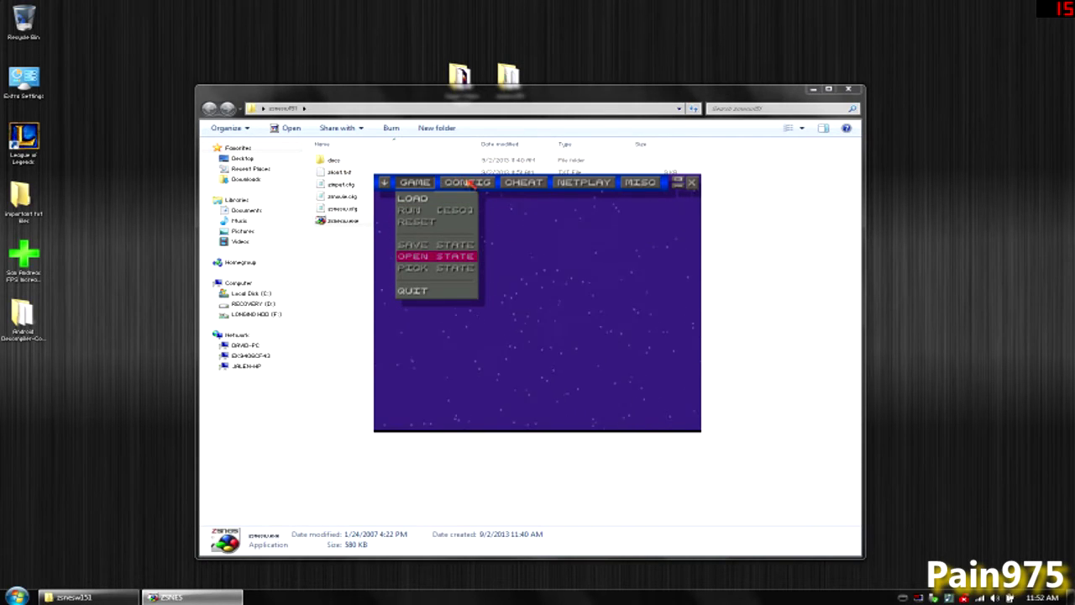
pyautogui.click(337, 320)
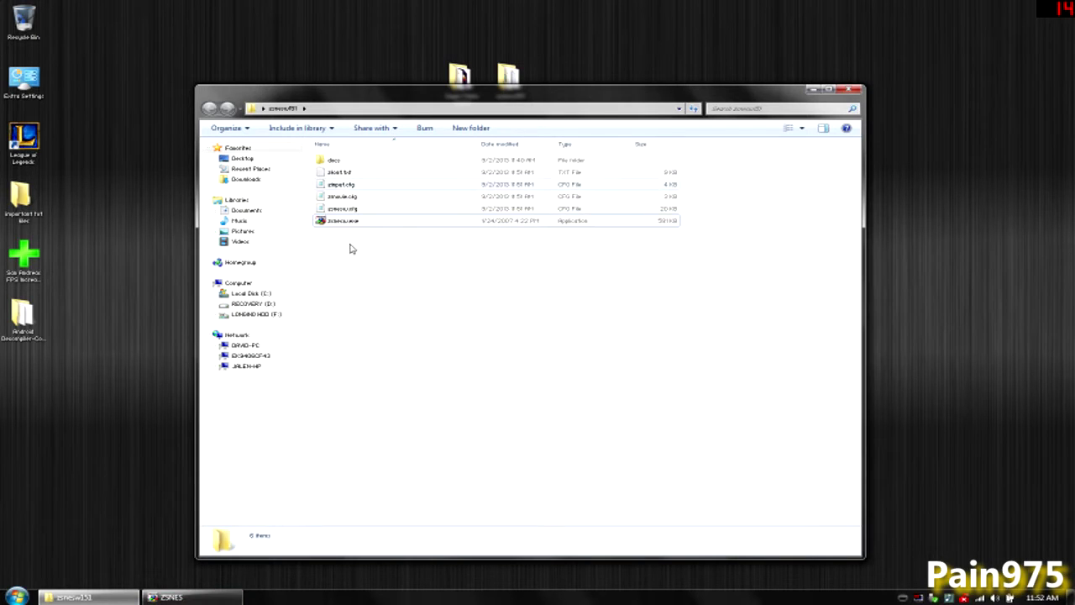
pyautogui.click(191, 596)
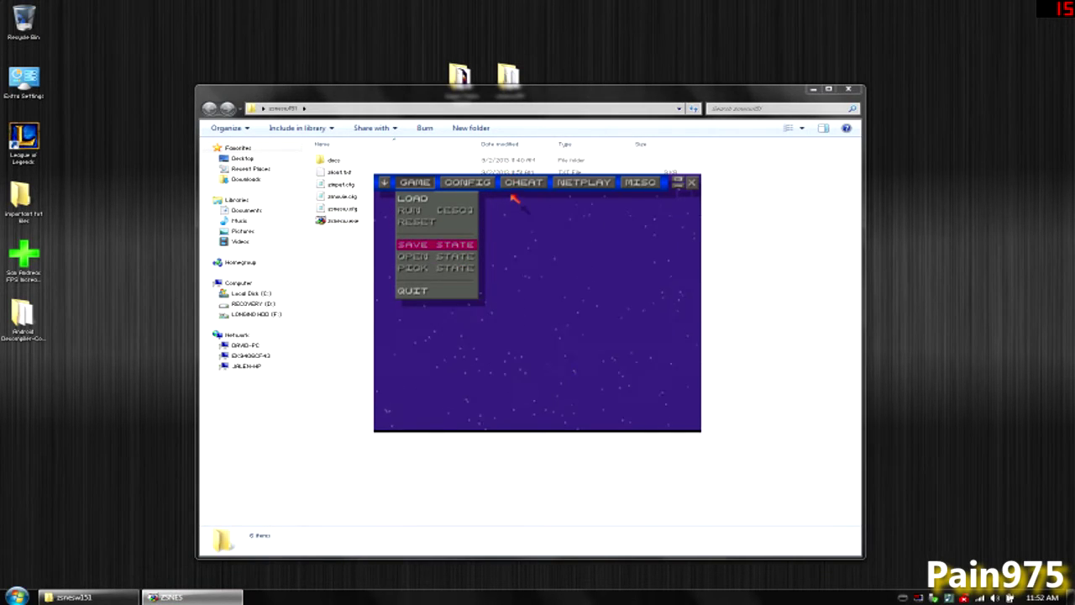
# Review the emulator's general options, including power management and the FPS counter overlay, and close them.
pyautogui.click(473, 188)
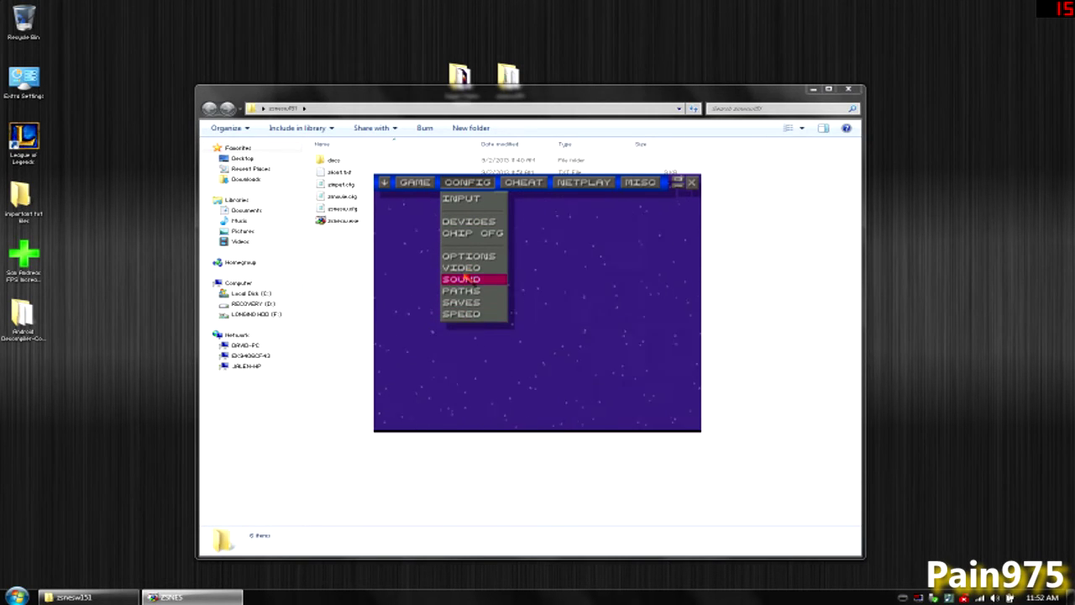
pyautogui.click(473, 257)
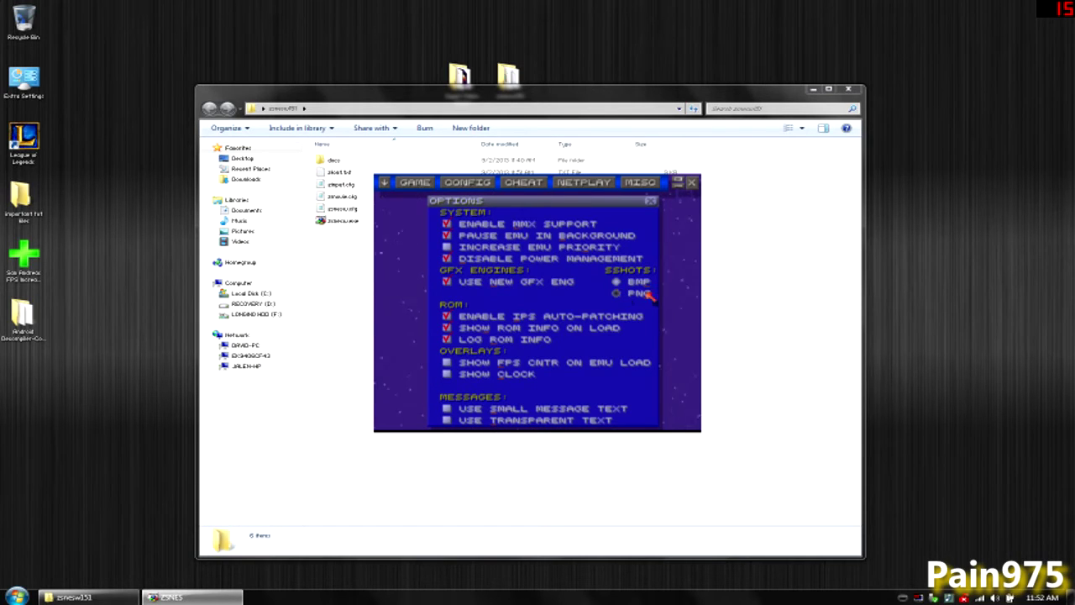
pyautogui.click(449, 260)
pyautogui.click(473, 365)
pyautogui.click(651, 203)
# Examine the available video modes and filters in the video configuration, and close it.
pyautogui.click(477, 181)
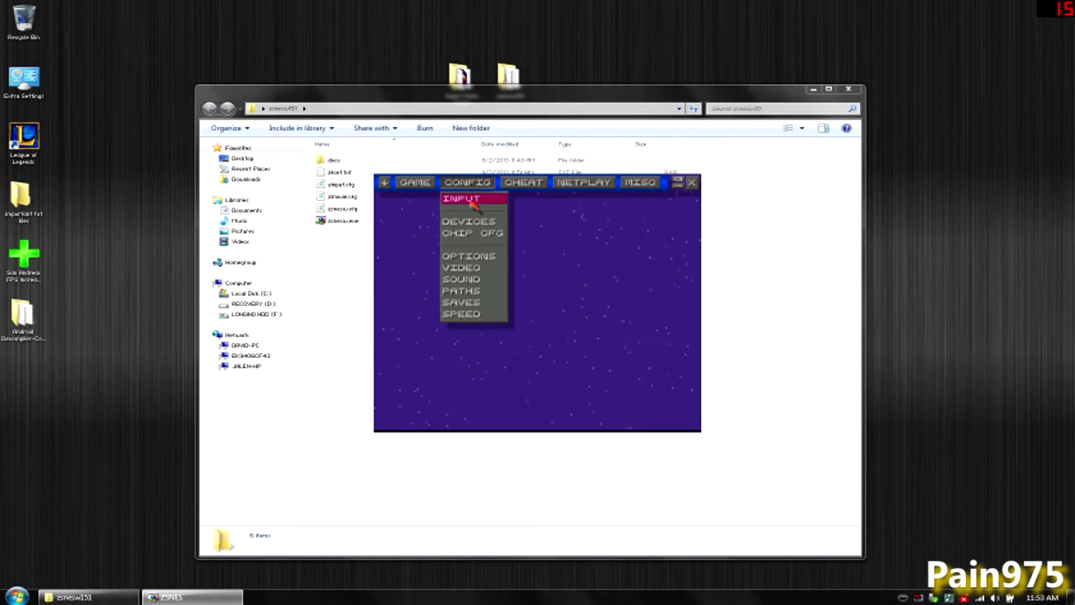
pyautogui.click(460, 268)
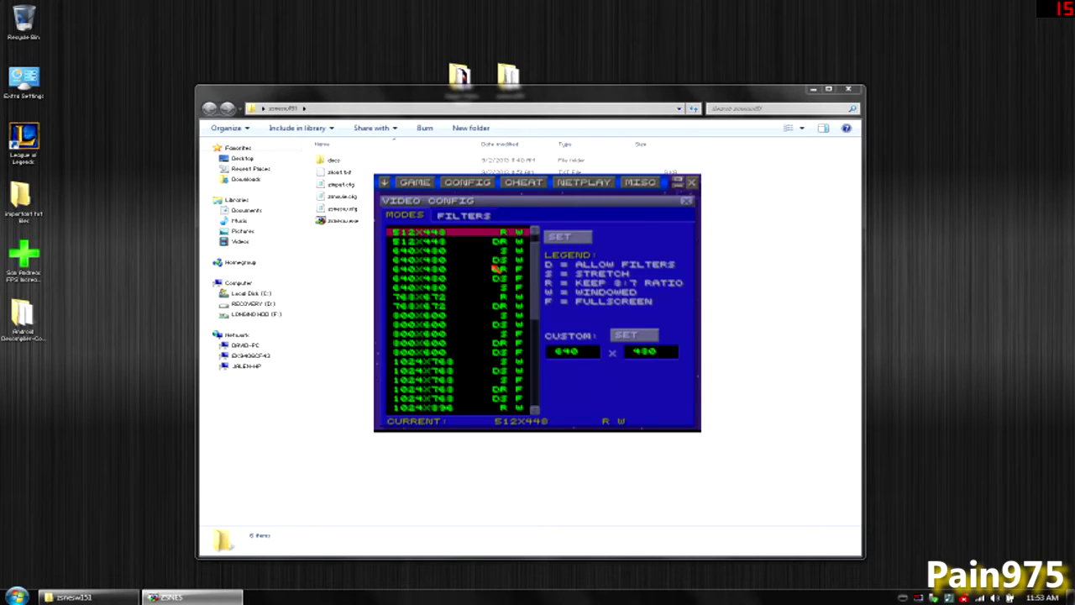
pyautogui.click(465, 216)
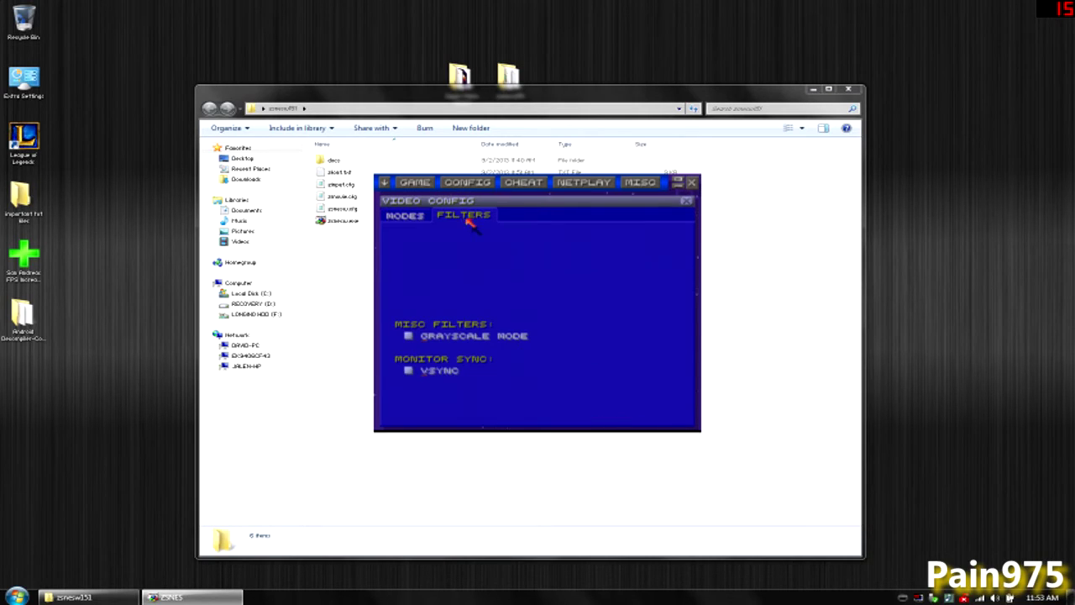
pyautogui.click(405, 216)
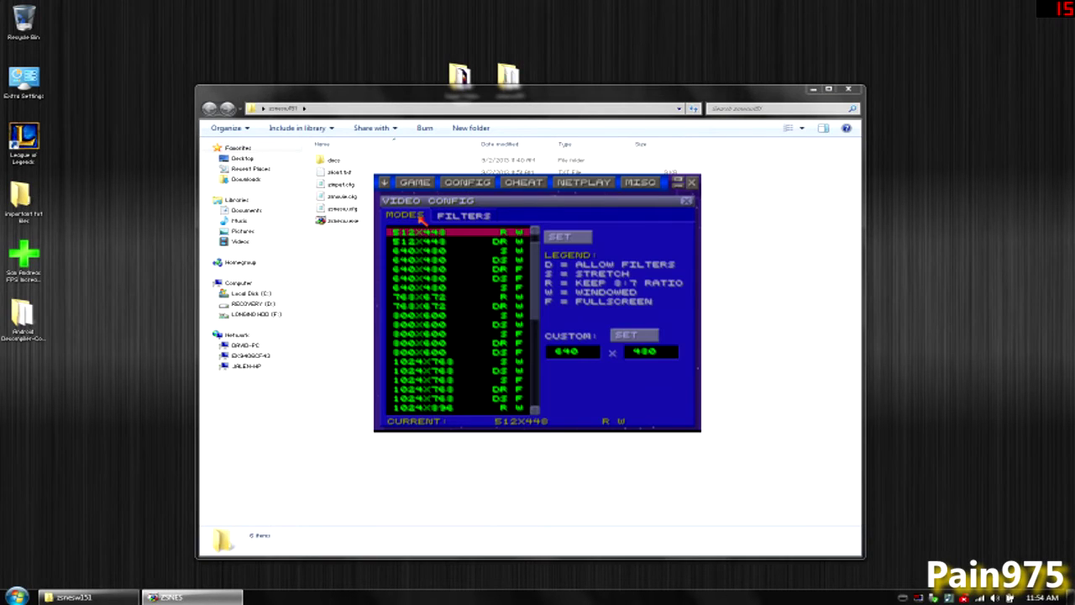
pyautogui.moveTo(534, 259)
pyautogui.mouseDown()
pyautogui.moveTo(534, 319)
pyautogui.moveTo(534, 250)
pyautogui.mouseUp()
pyautogui.click(455, 215)
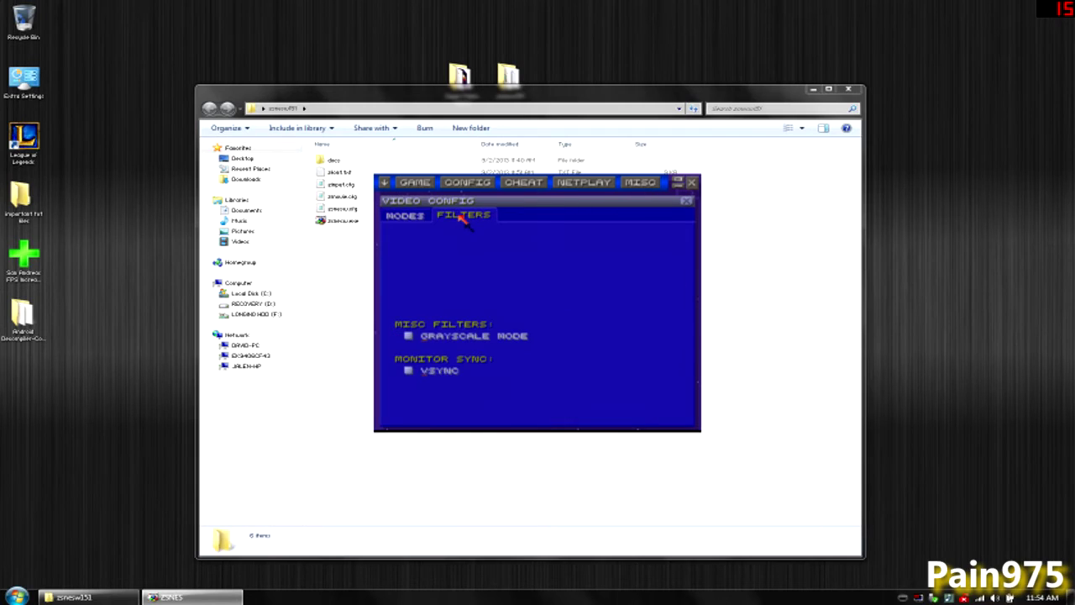
pyautogui.click(410, 215)
pyautogui.scroll(-10, 491, 358)
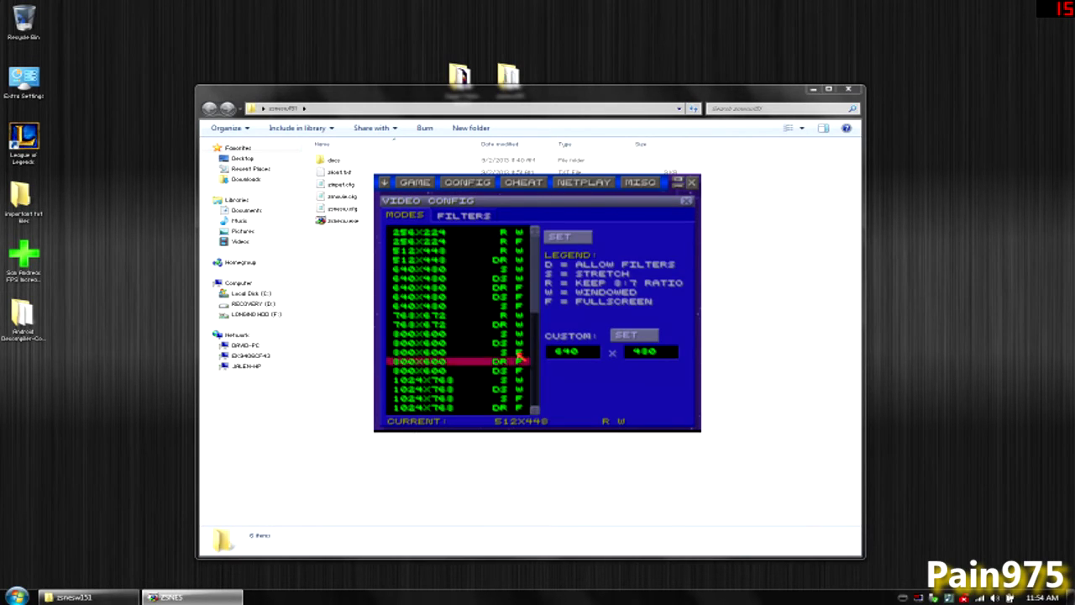
pyautogui.scroll(10, 524, 344)
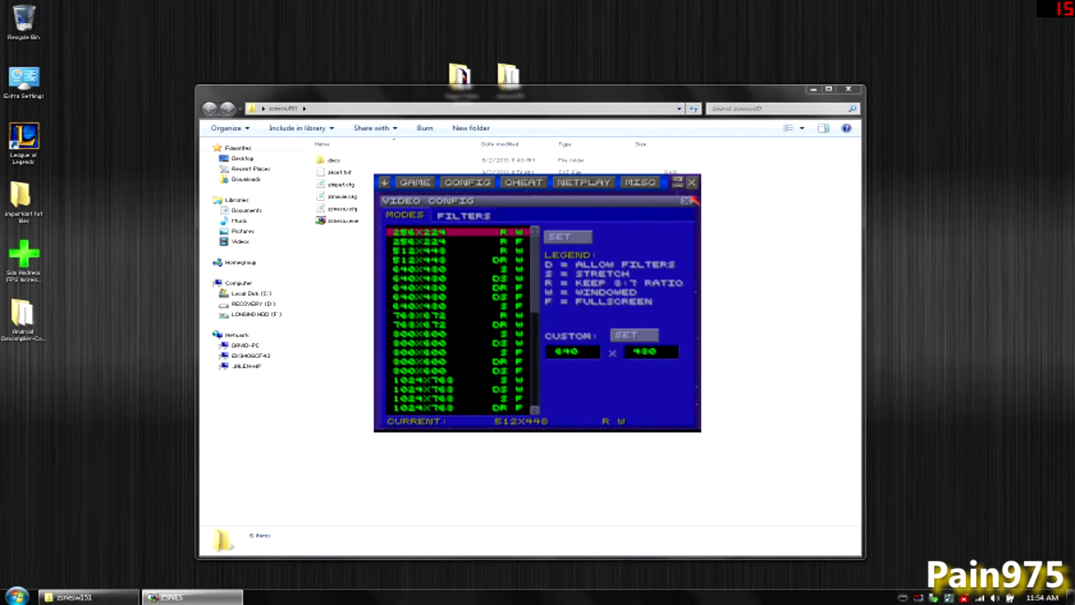
pyautogui.click(689, 201)
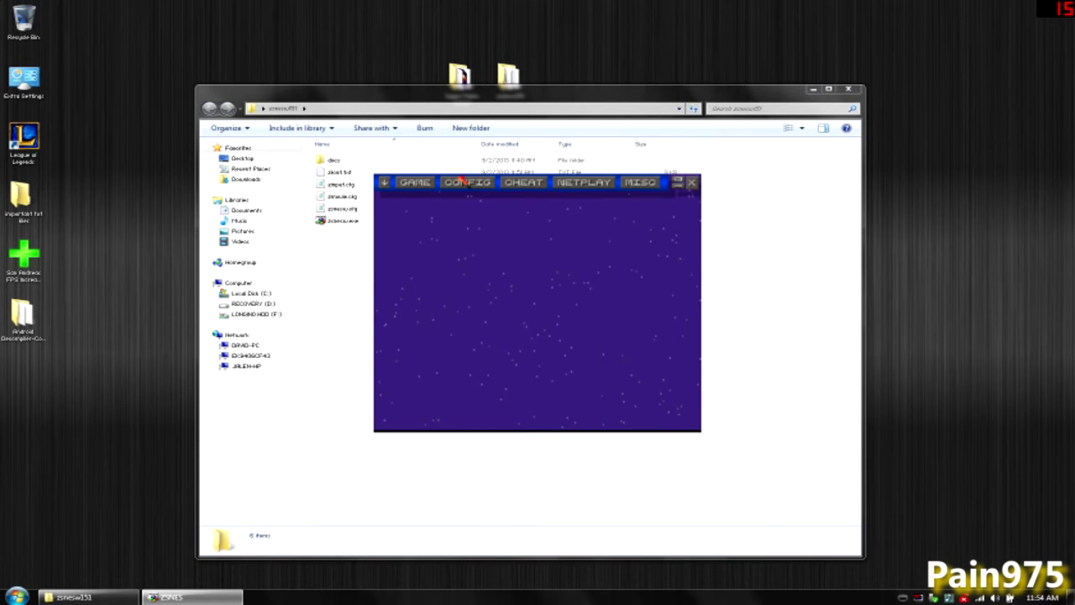
# In the sound configuration, turn Enable Sound off and on again, and close it.
pyautogui.click(459, 178)
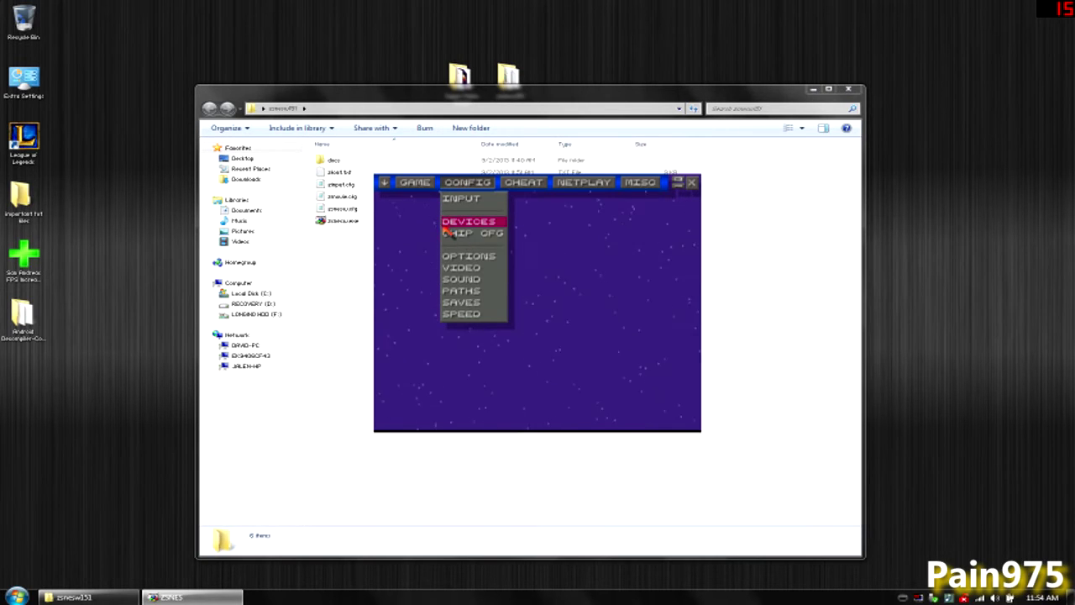
pyautogui.click(483, 279)
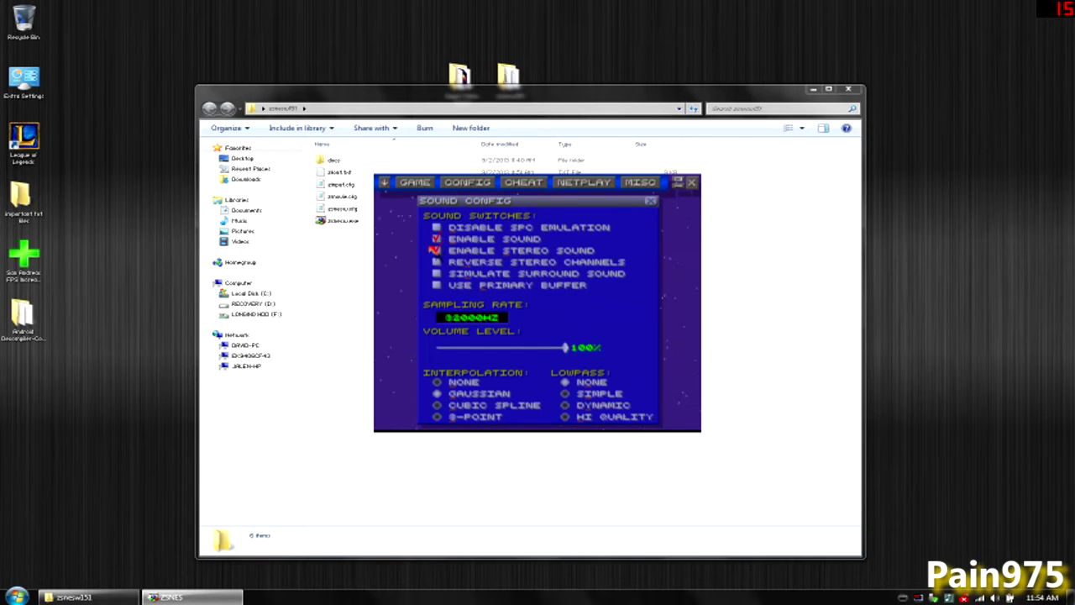
pyautogui.click(437, 239)
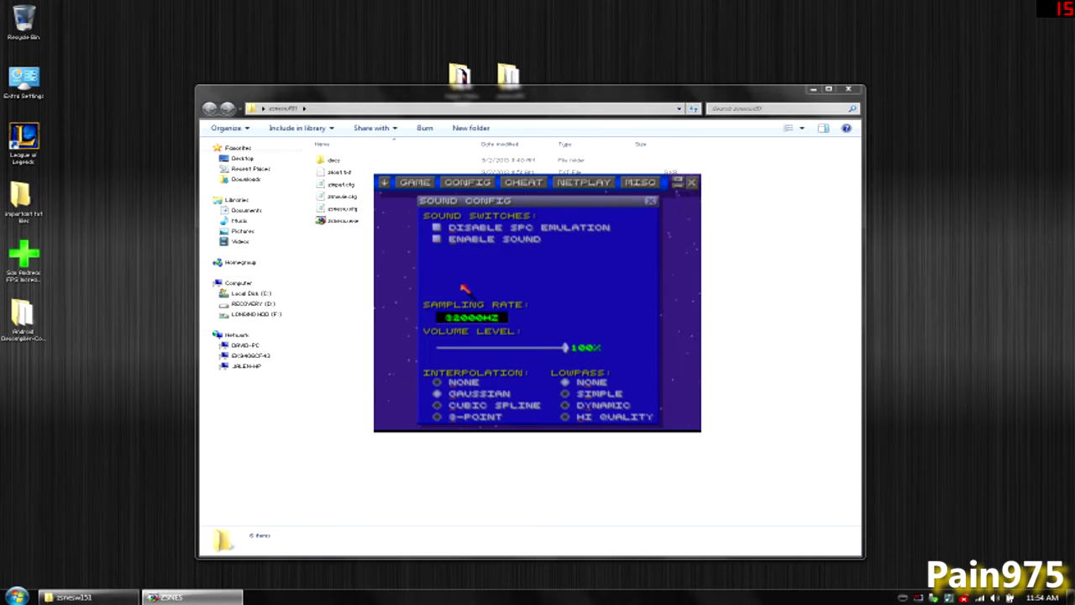
pyautogui.click(437, 239)
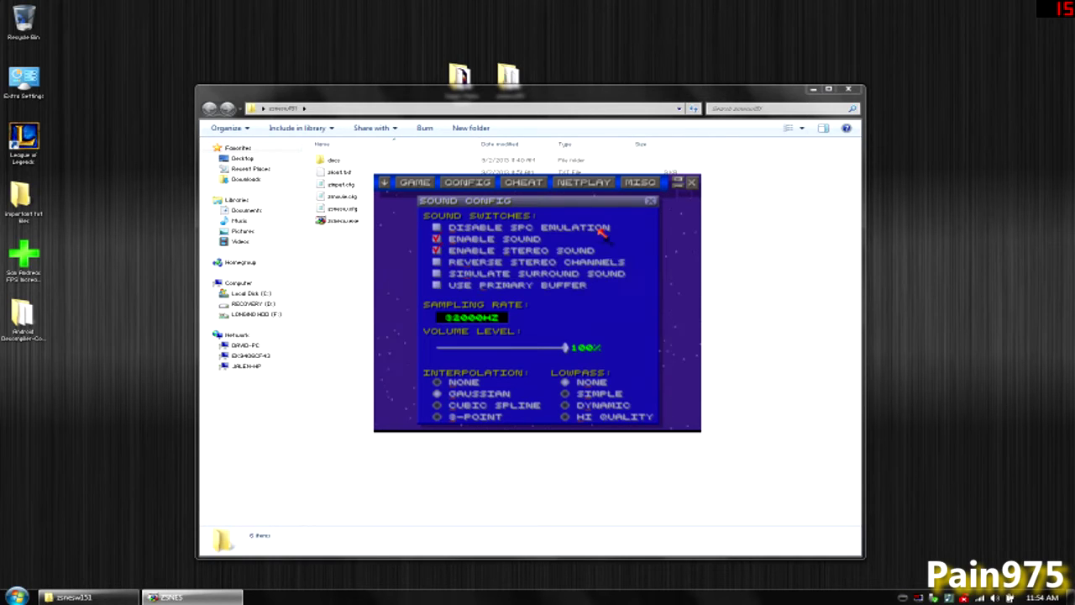
pyautogui.click(652, 201)
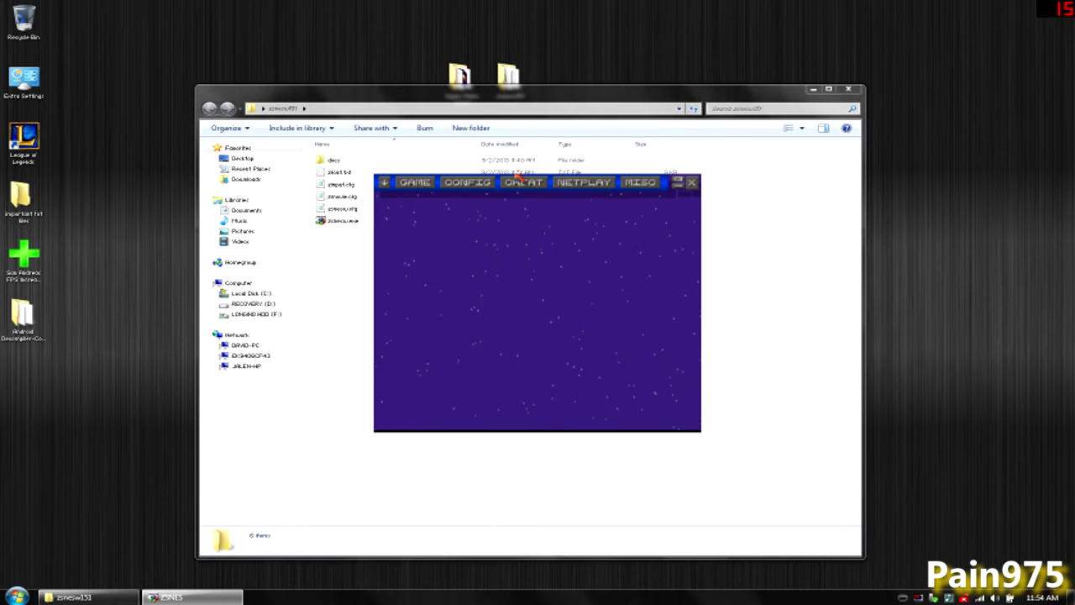
# View the chip configuration and the devices selector, closing each without changing a setting.
pyautogui.click(472, 184)
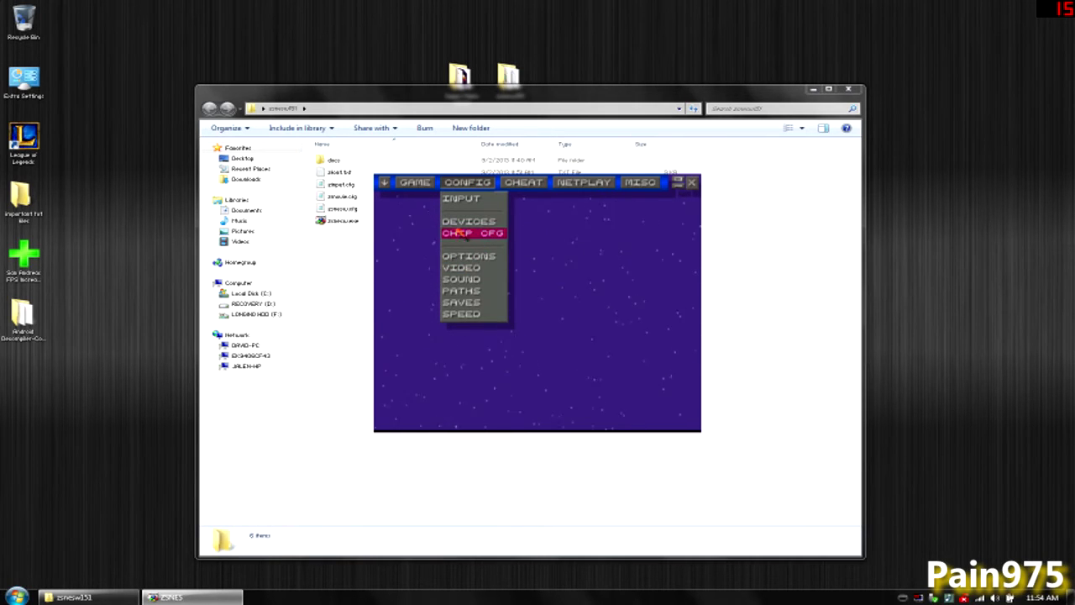
pyautogui.click(456, 231)
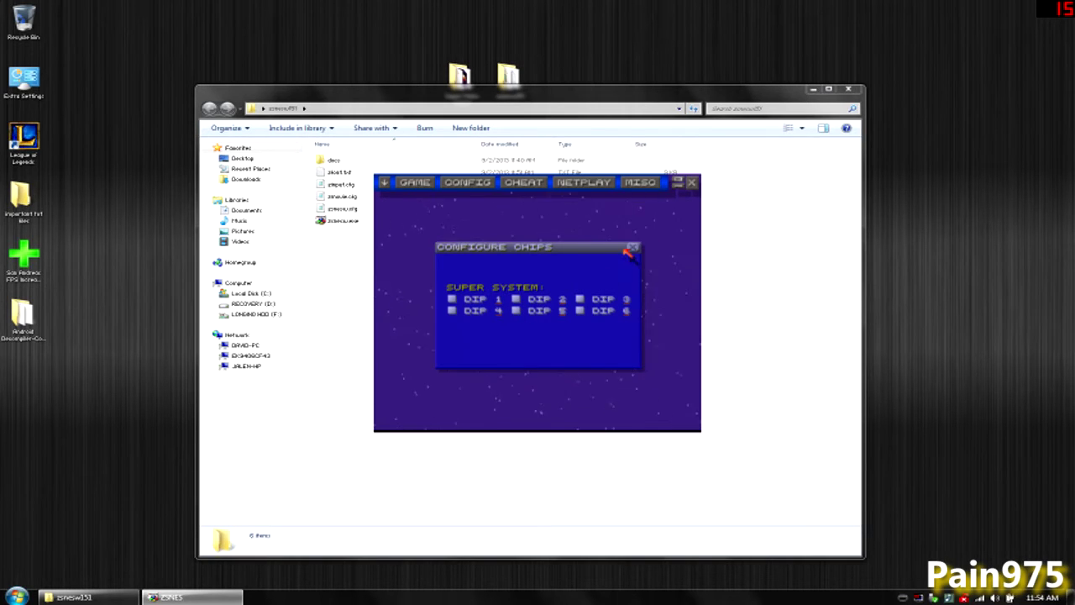
pyautogui.click(483, 183)
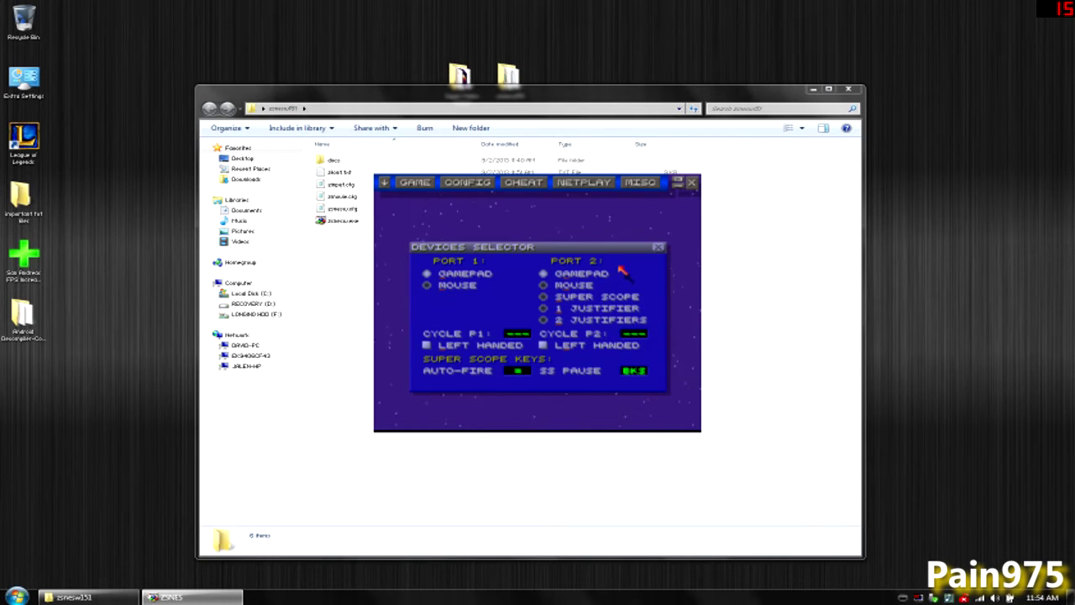
pyautogui.click(658, 249)
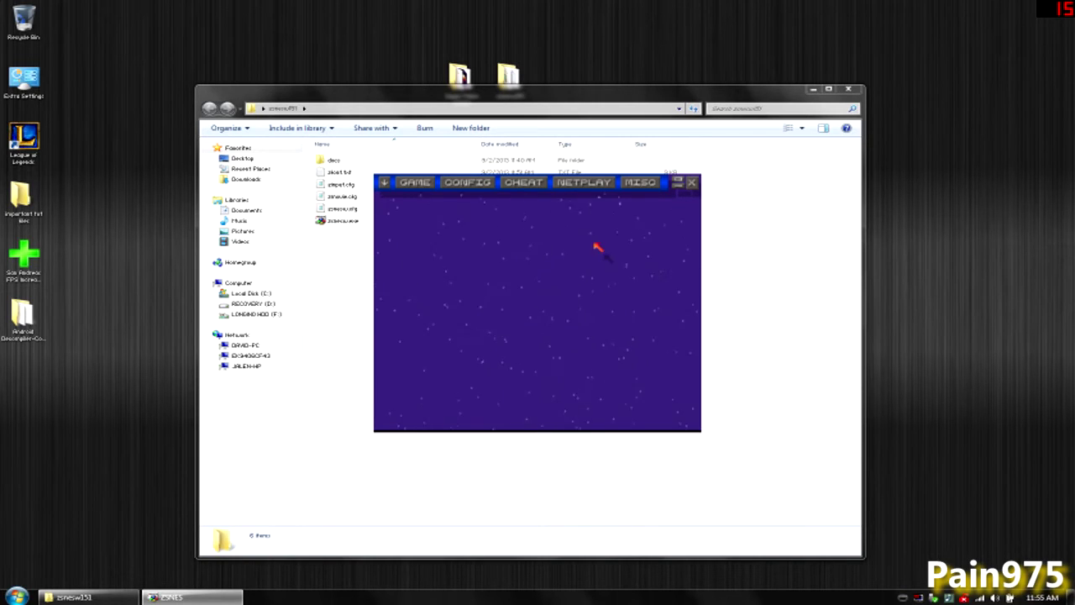
# Map input device #1's directions to the keyboard: Up to W, Down to S, Left to A and Right to D.
pyautogui.click(482, 180)
pyautogui.click(482, 200)
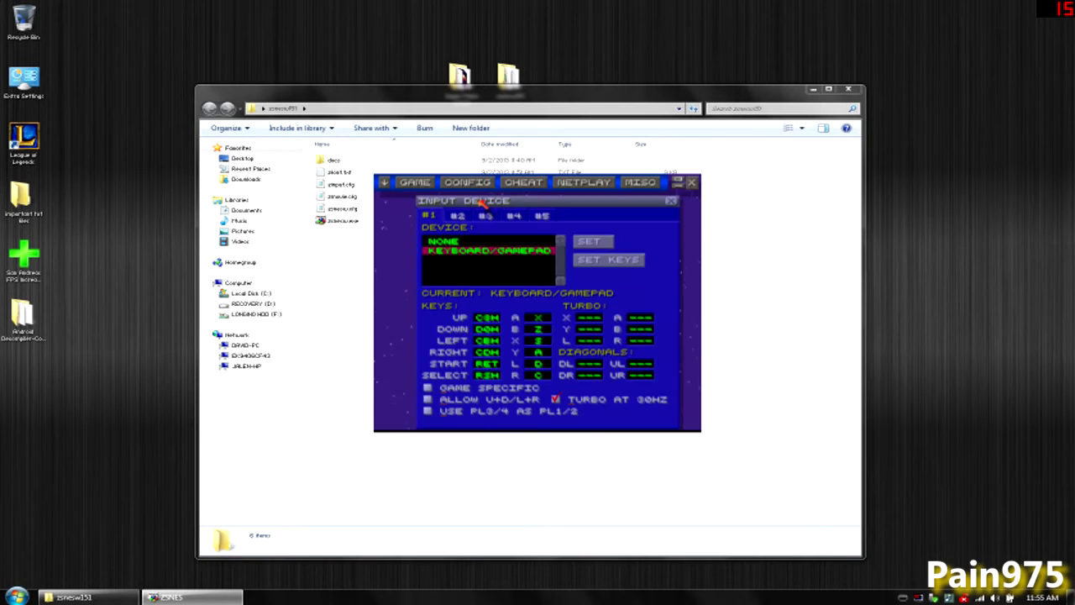
pyautogui.click(487, 319)
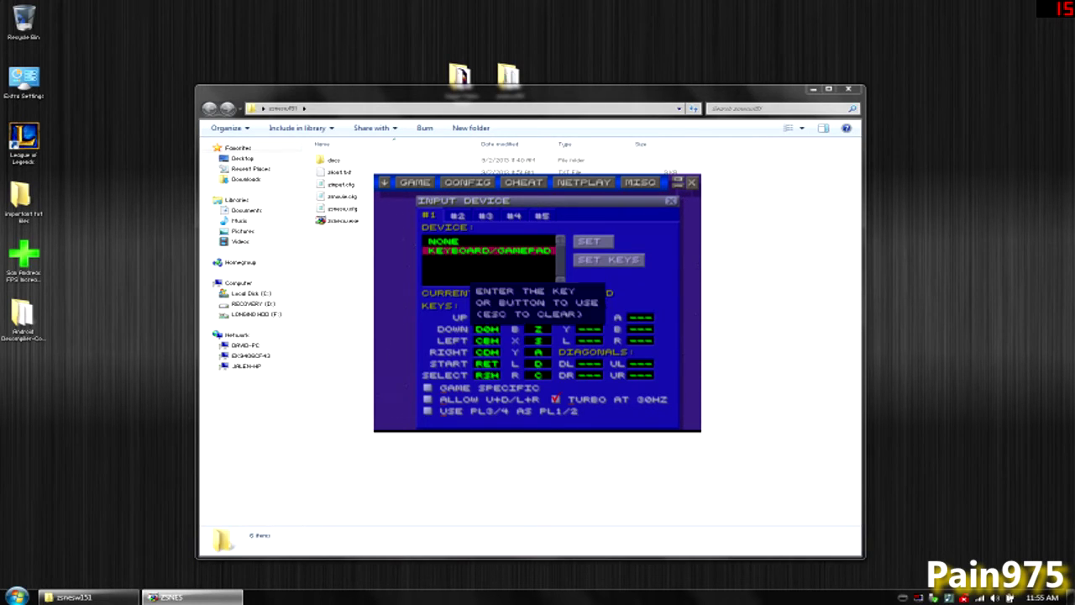
pyautogui.press('w')
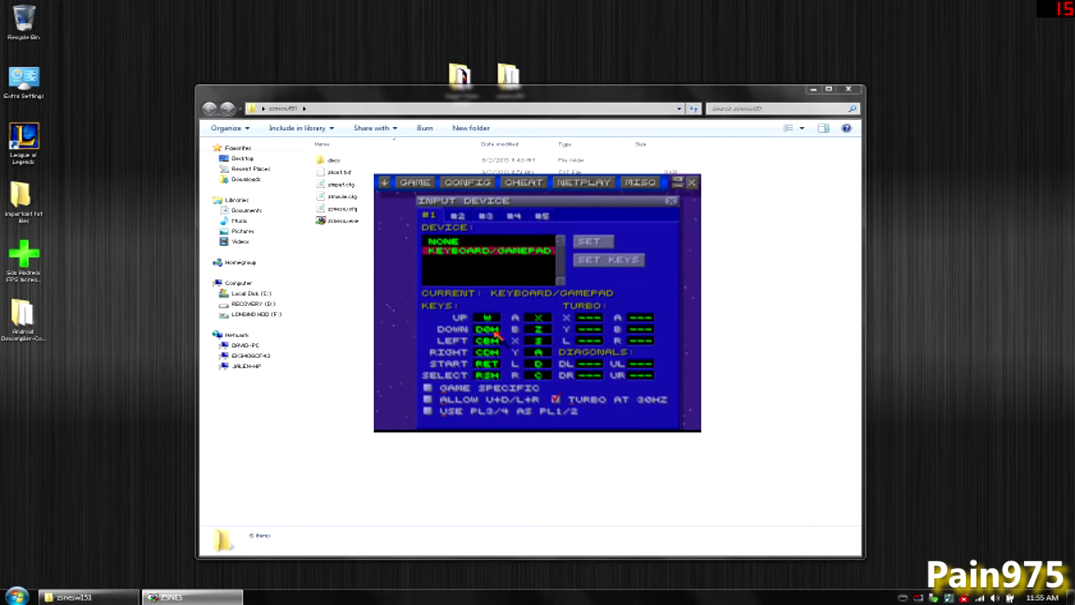
pyautogui.click(495, 334)
pyautogui.press('s')
pyautogui.click(493, 344)
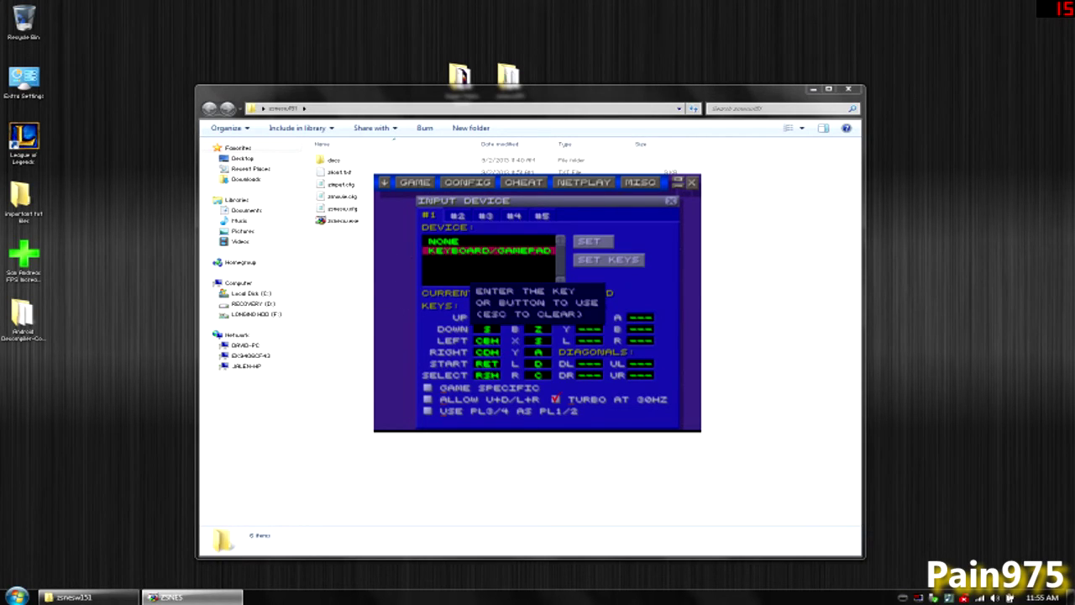
pyautogui.press('a')
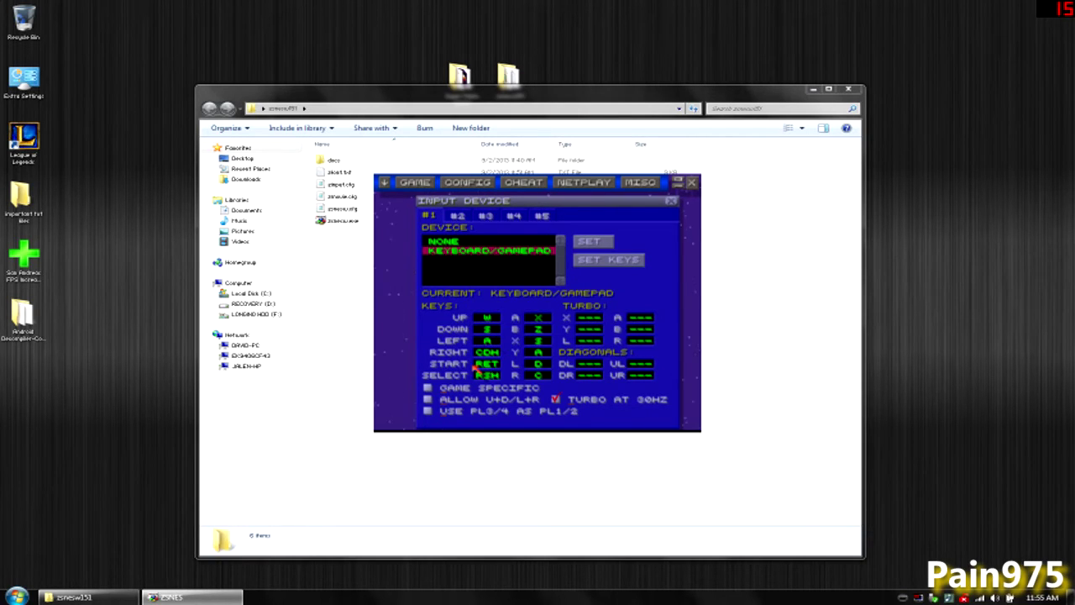
pyautogui.click(490, 354)
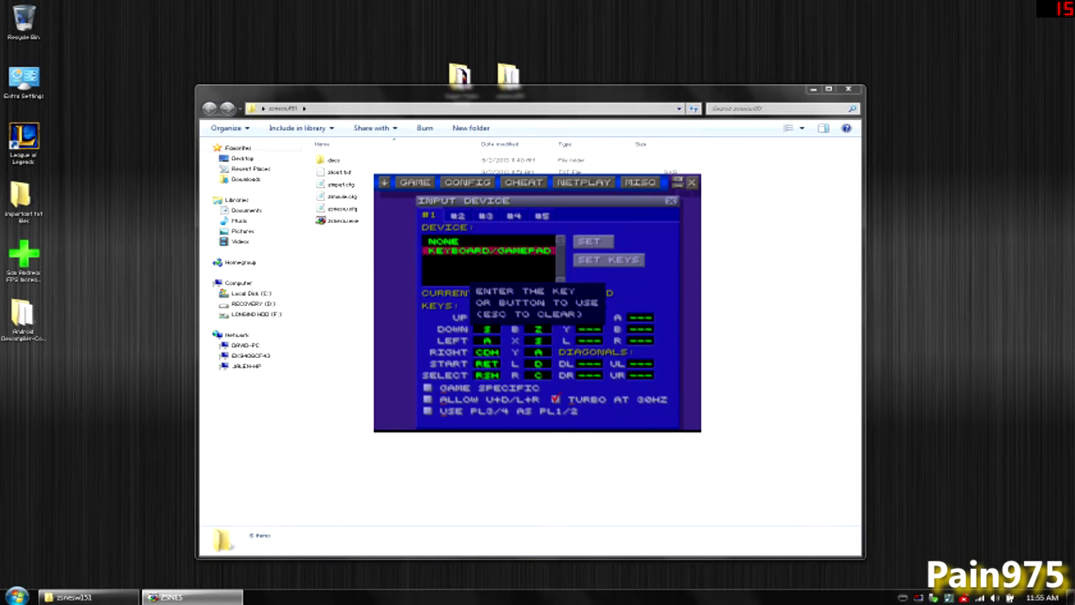
pyautogui.press('d')
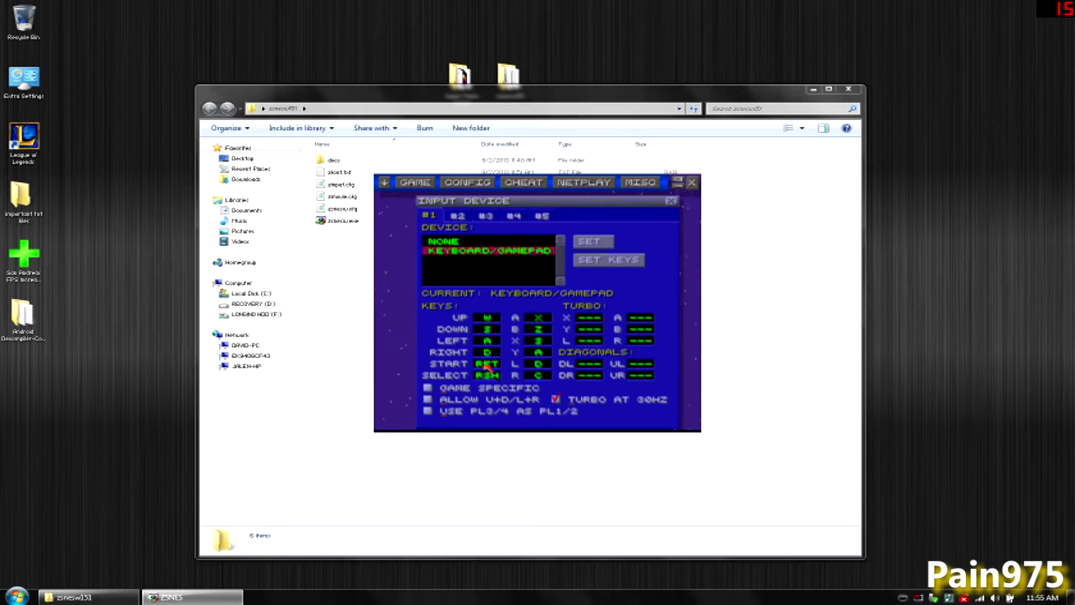
# Map input device #1's Start to Return and Select to Backspace.
pyautogui.click(487, 365)
pyautogui.press('Return')
pyautogui.click(490, 377)
pyautogui.press('BackSpace')
# Remap input device #1's Up, Down, Left and Right to the matching arrow keys.
pyautogui.click(487, 319)
pyautogui.press('Up')
pyautogui.click(486, 329)
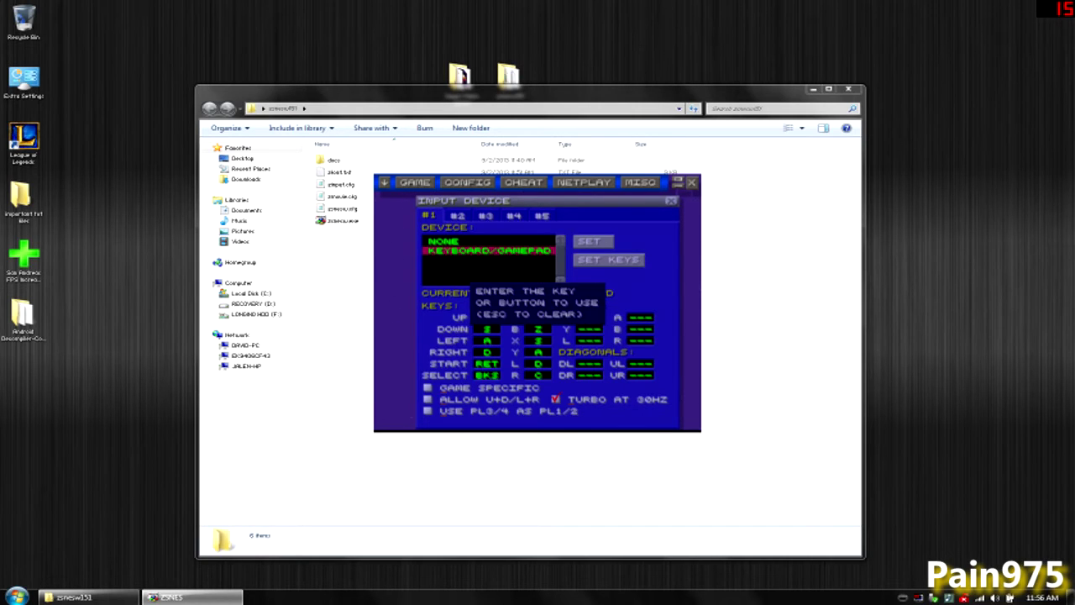
pyautogui.press('Down')
pyautogui.click(486, 338)
pyautogui.press('a')
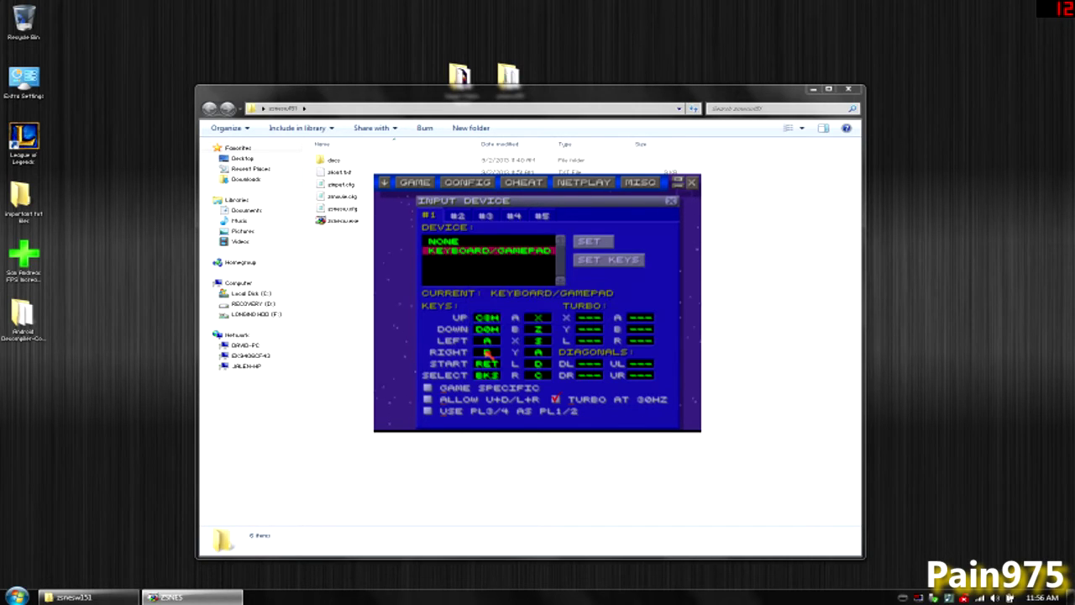
pyautogui.click(488, 341)
pyautogui.press('Left')
pyautogui.click(492, 352)
pyautogui.press('Right')
# Map input device #1's face buttons: A to Z, B to X, X to C and Y to V.
pyautogui.click(542, 319)
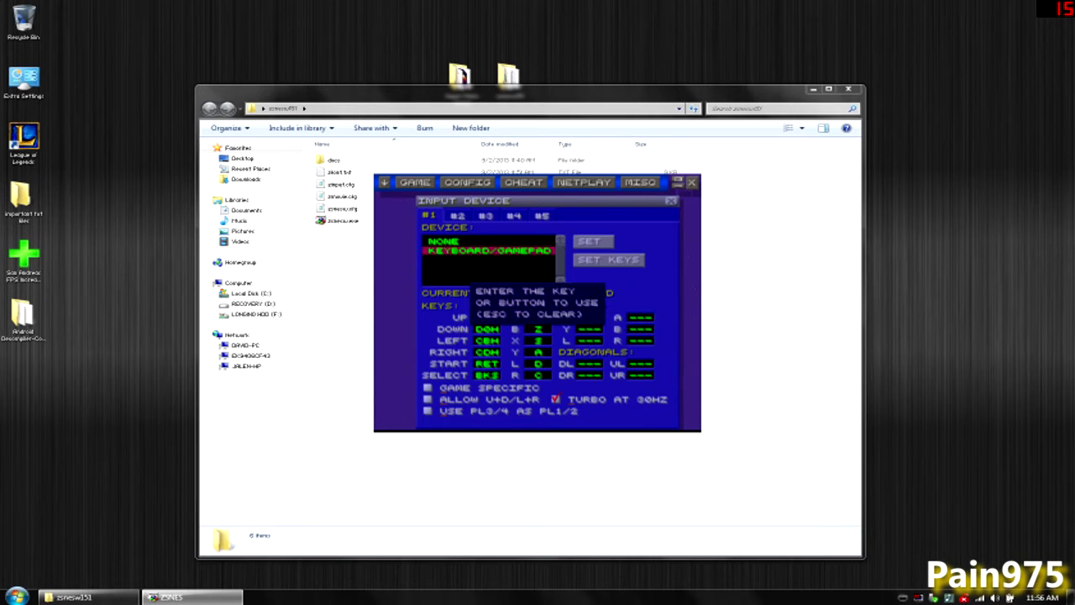
pyautogui.press('z')
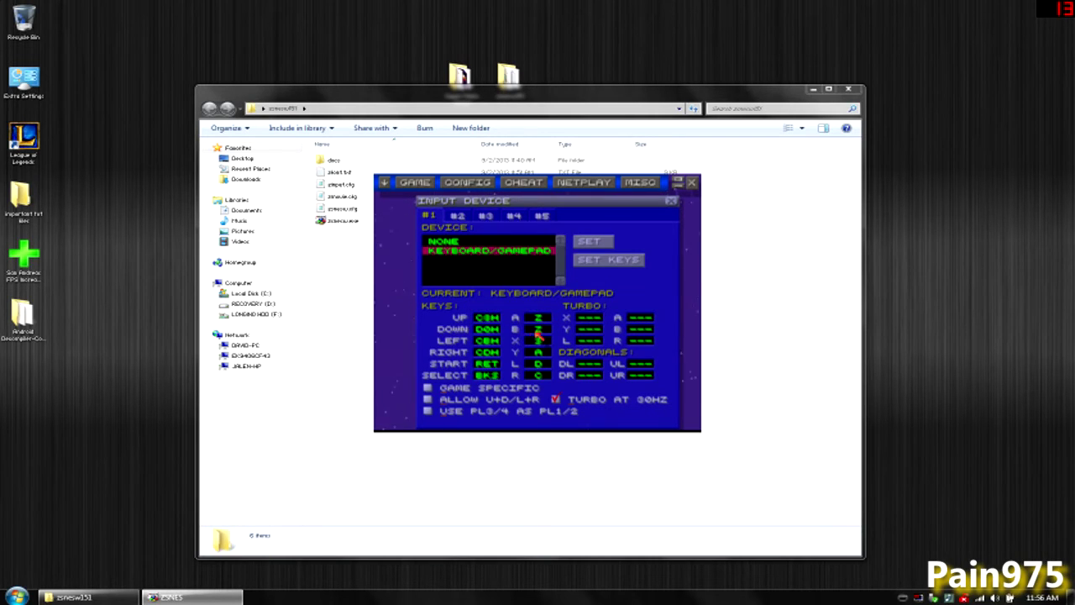
pyautogui.click(539, 329)
pyautogui.press('x')
pyautogui.click(538, 352)
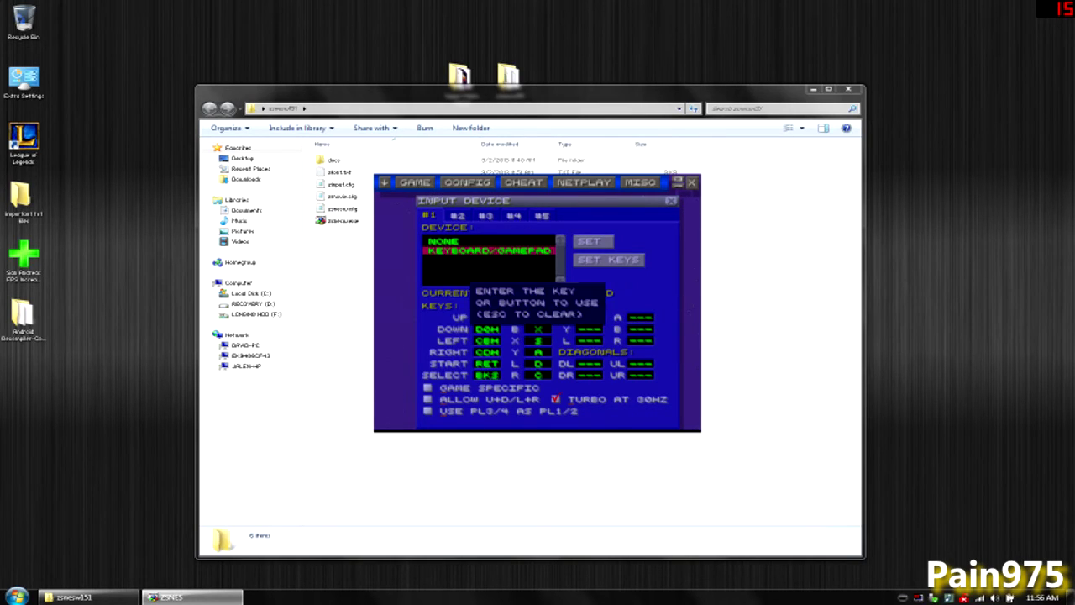
pyautogui.press('c')
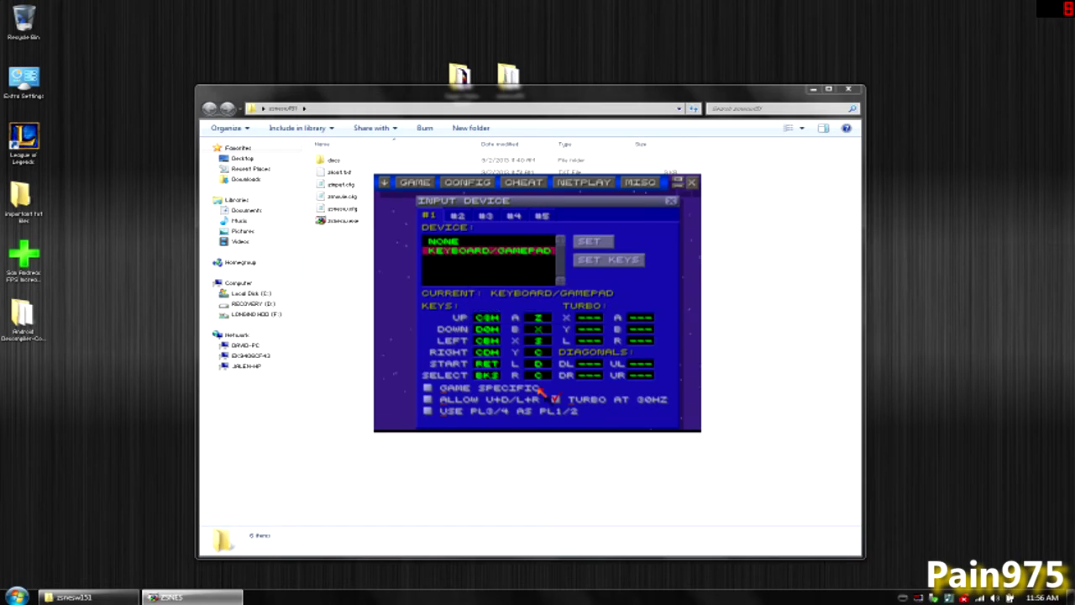
pyautogui.click(539, 351)
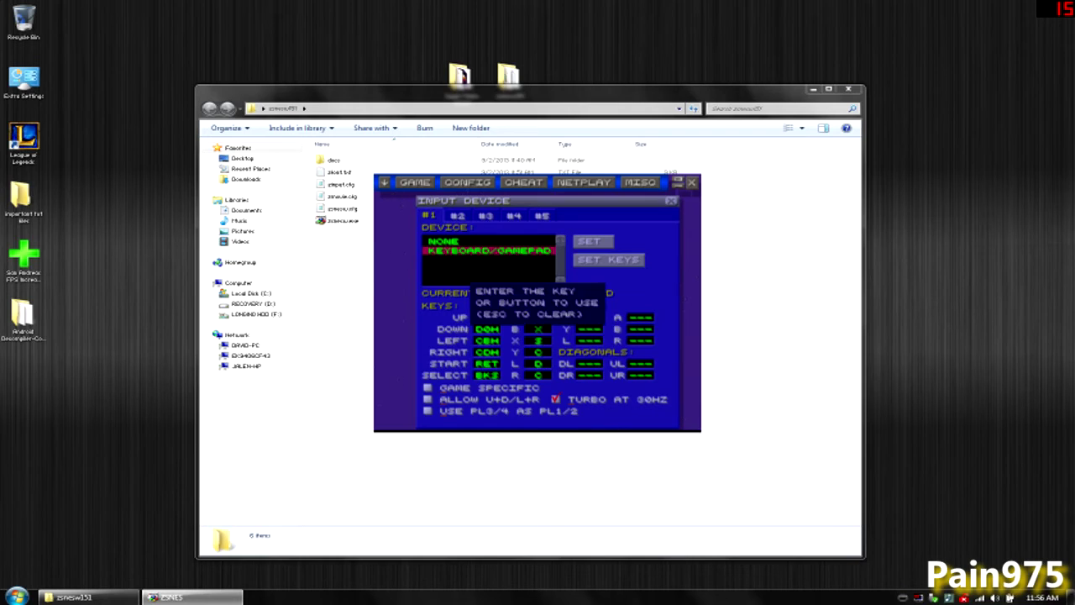
pyautogui.press('v')
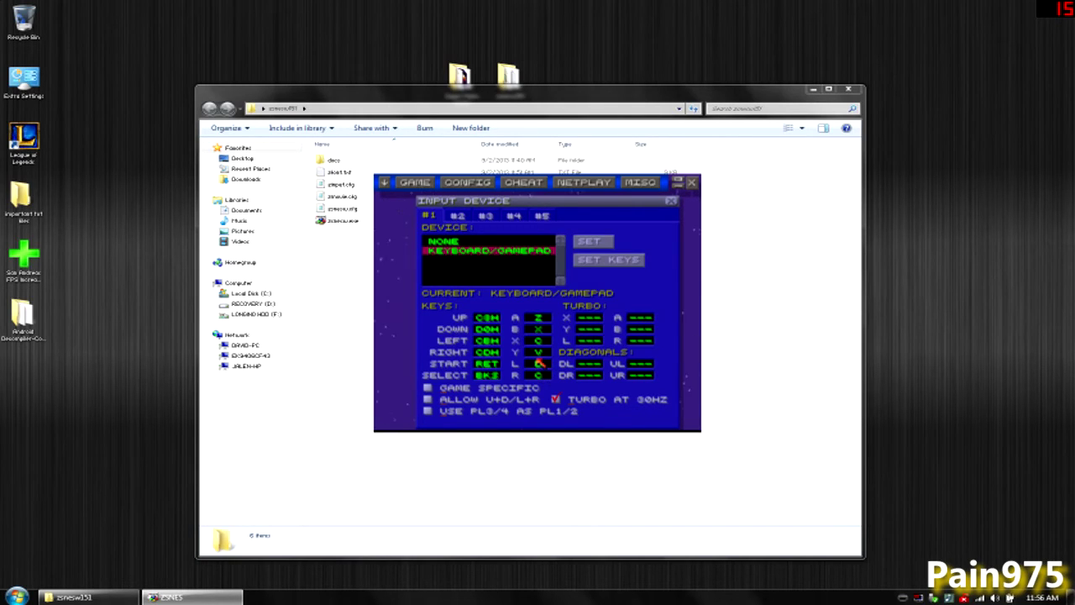
# Map the L button to A and the R button to S, and close the input device configuration.
pyautogui.click(545, 366)
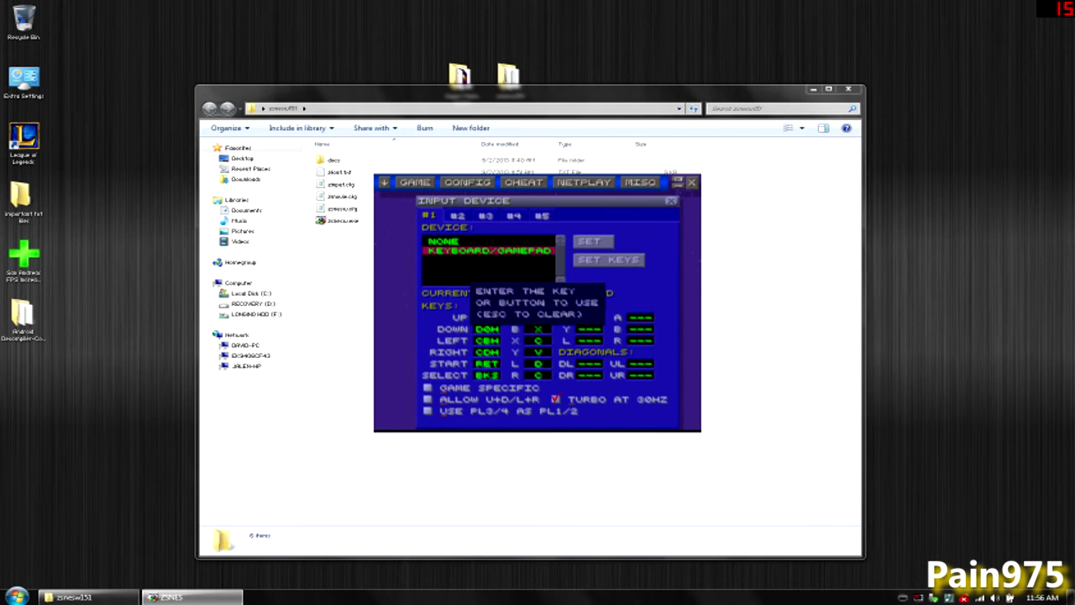
pyautogui.press('a')
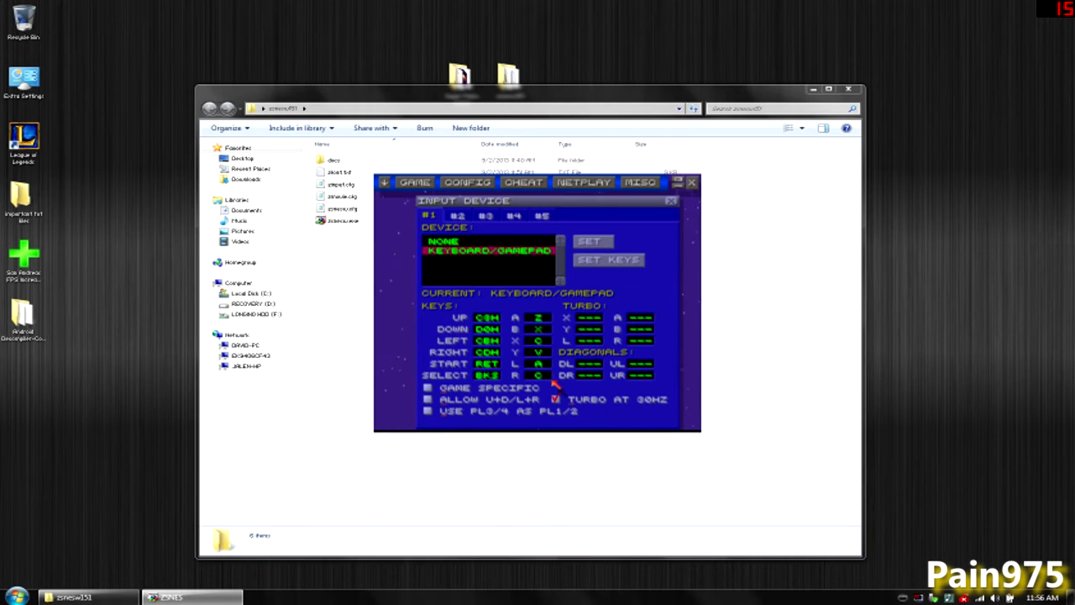
pyautogui.click(540, 376)
pyautogui.press('s')
pyautogui.click(671, 203)
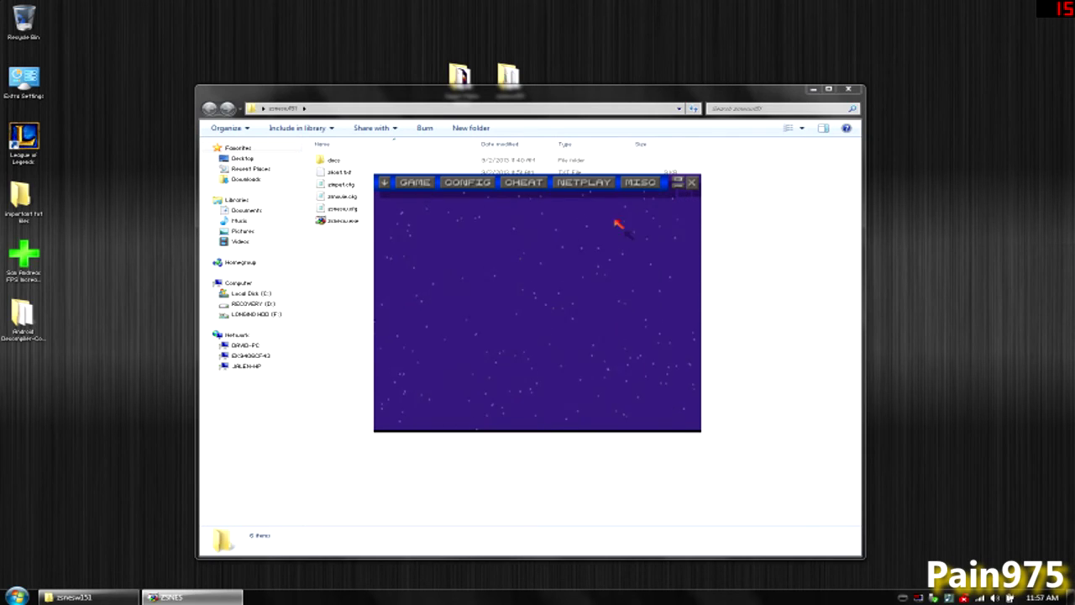
pyautogui.click(509, 173)
pyautogui.click(172, 596)
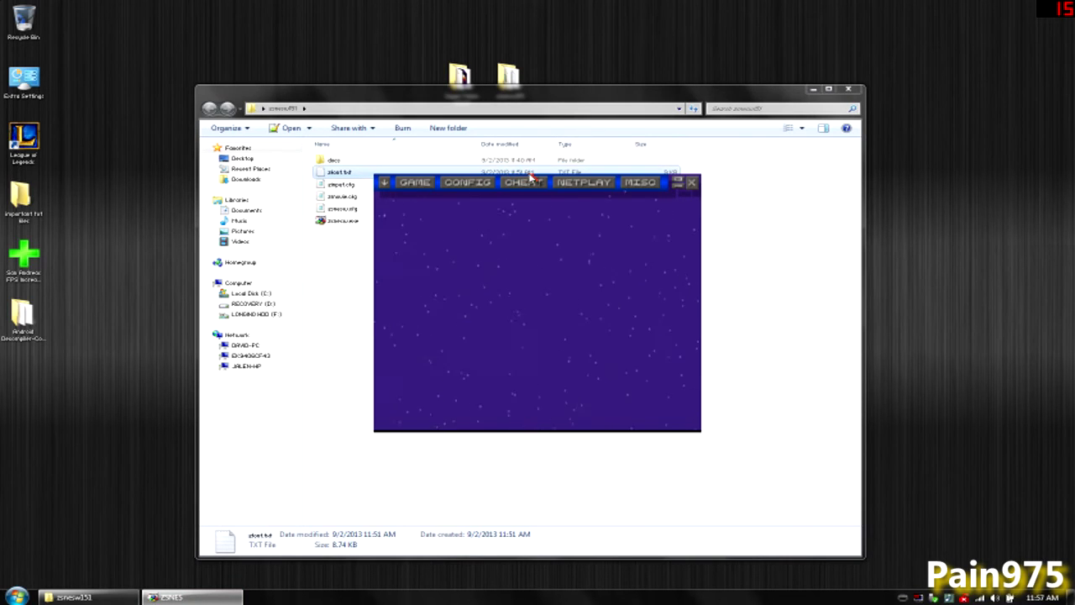
pyautogui.click(531, 182)
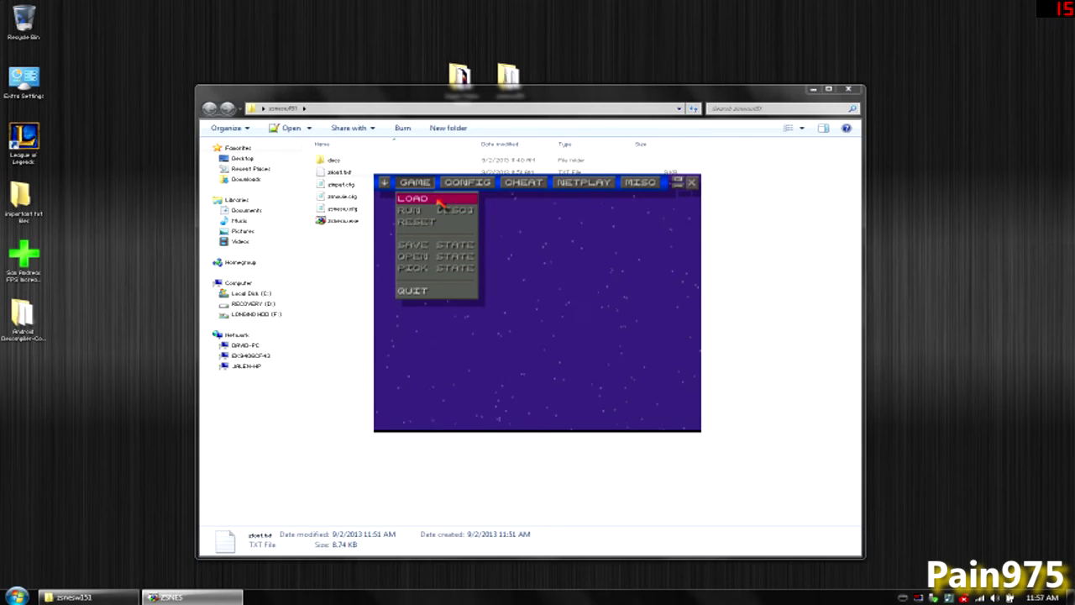
# View the game loading window, close it without loading anything, and exit the emulator.
pyautogui.click(438, 203)
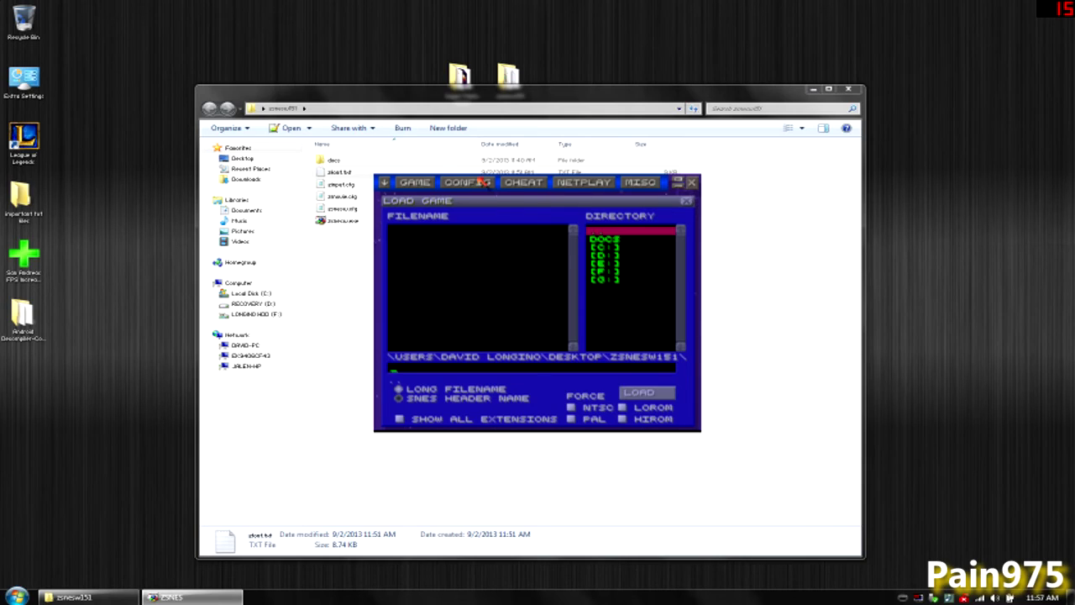
pyautogui.click(420, 187)
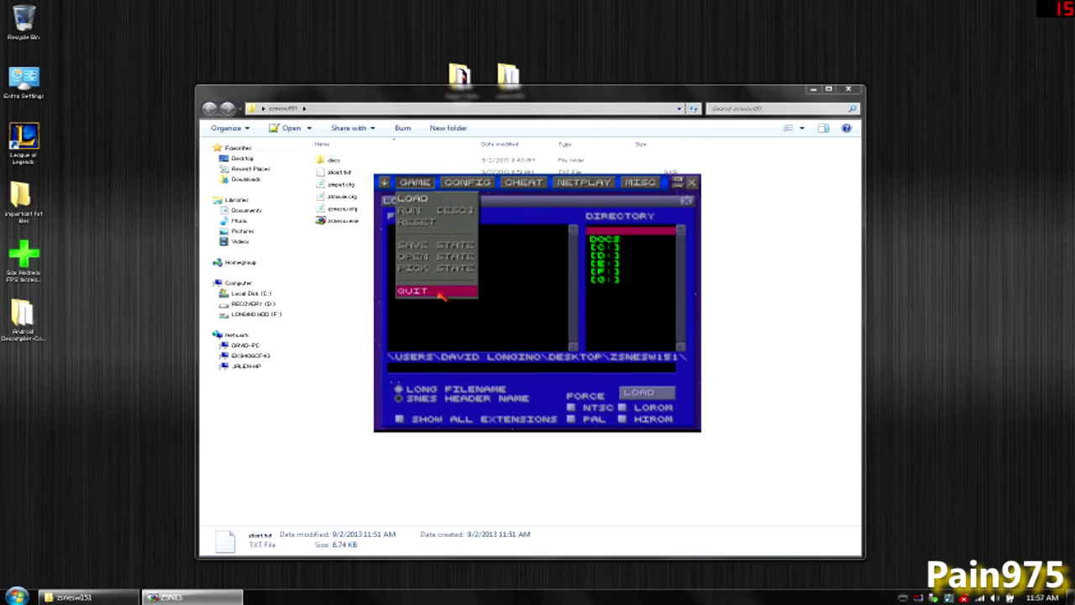
pyautogui.click(696, 205)
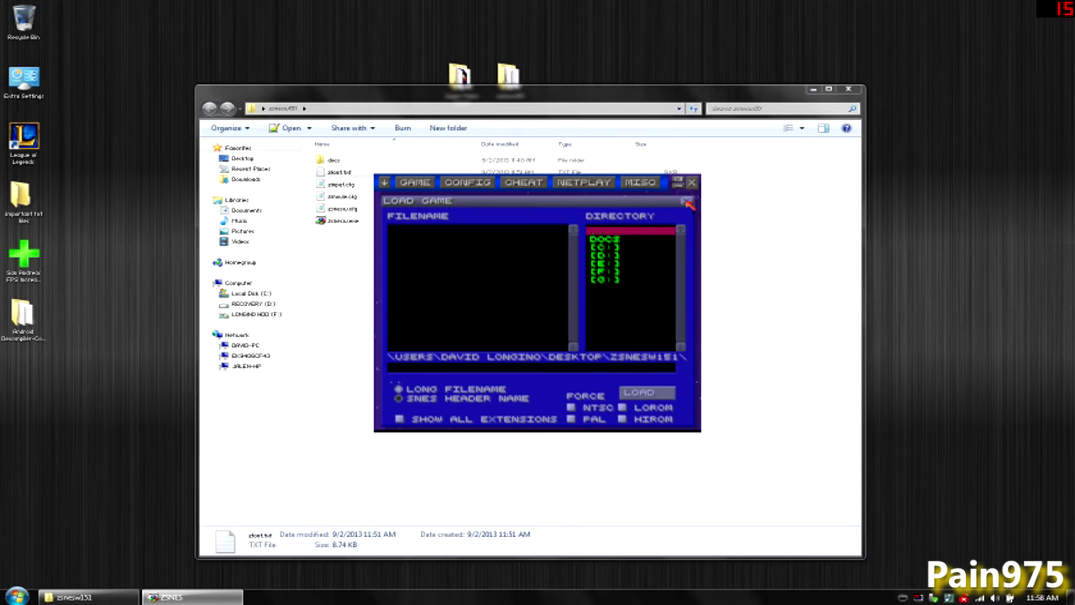
pyautogui.click(684, 200)
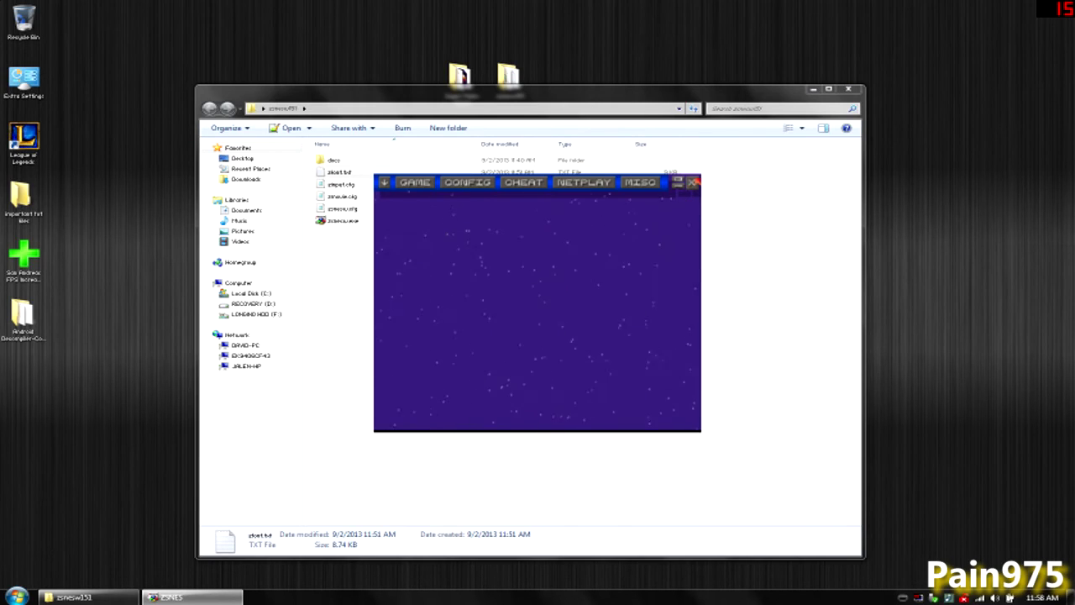
pyautogui.click(692, 182)
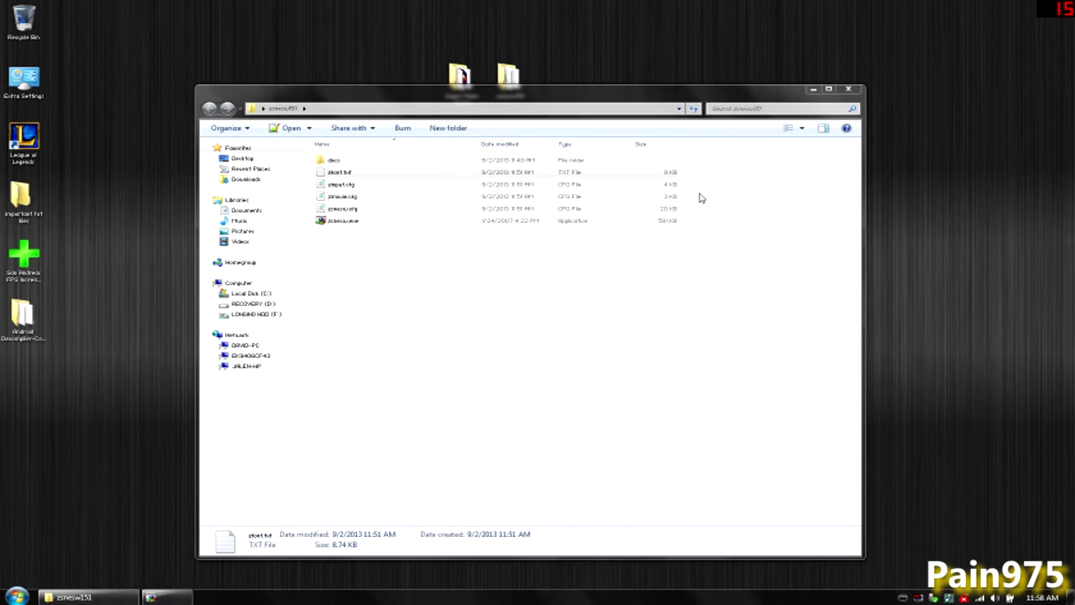
# Move Super Mario World.smc from the Super Mario World folder into the zsnesw151 folder, and minimize the source window.
pyautogui.doubleClick(459, 78)
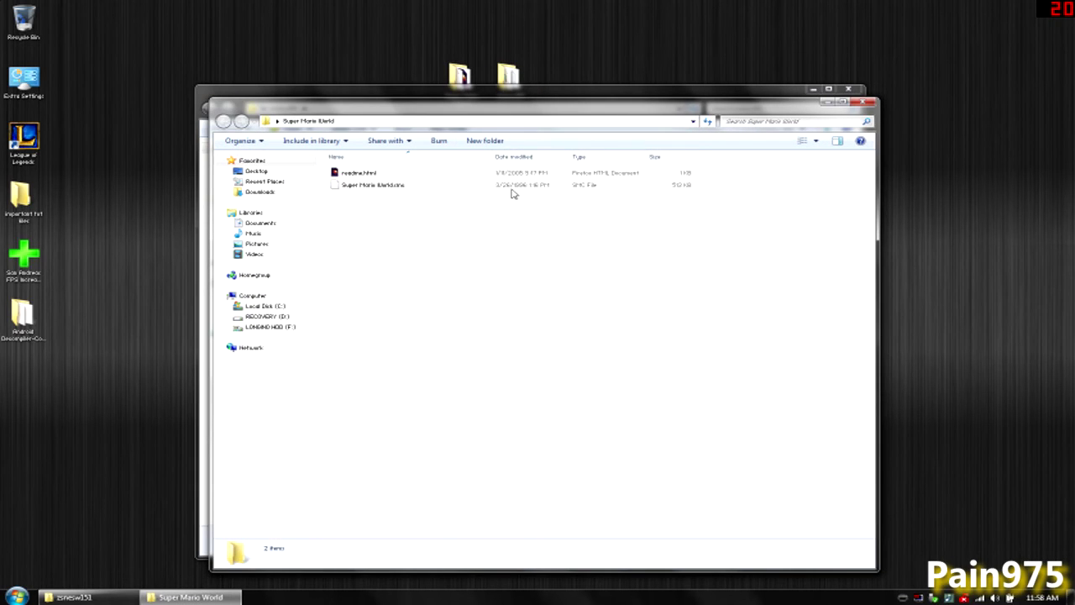
pyautogui.moveTo(527, 107); pyautogui.dragTo(471, 308)
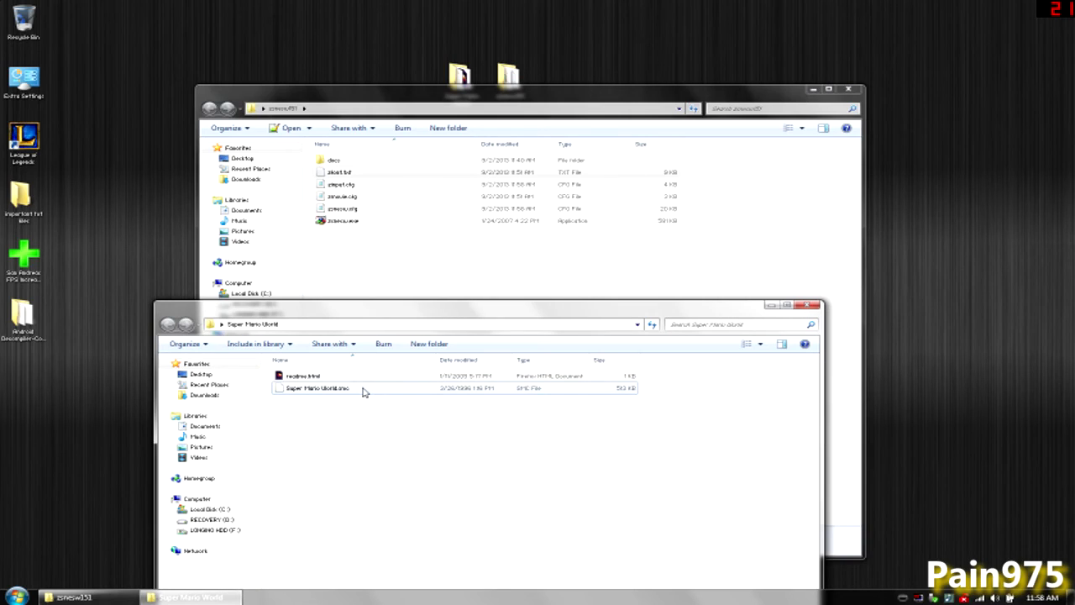
pyautogui.moveTo(363, 389); pyautogui.dragTo(423, 304)
pyautogui.click(378, 439)
pyautogui.moveTo(337, 390); pyautogui.dragTo(450, 245)
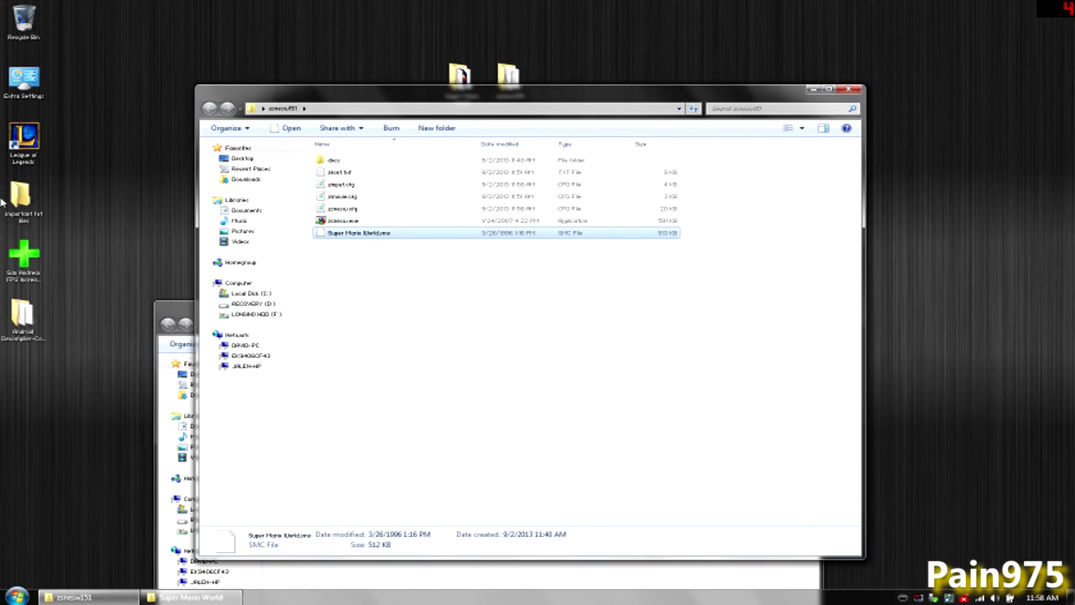
pyautogui.click(179, 312)
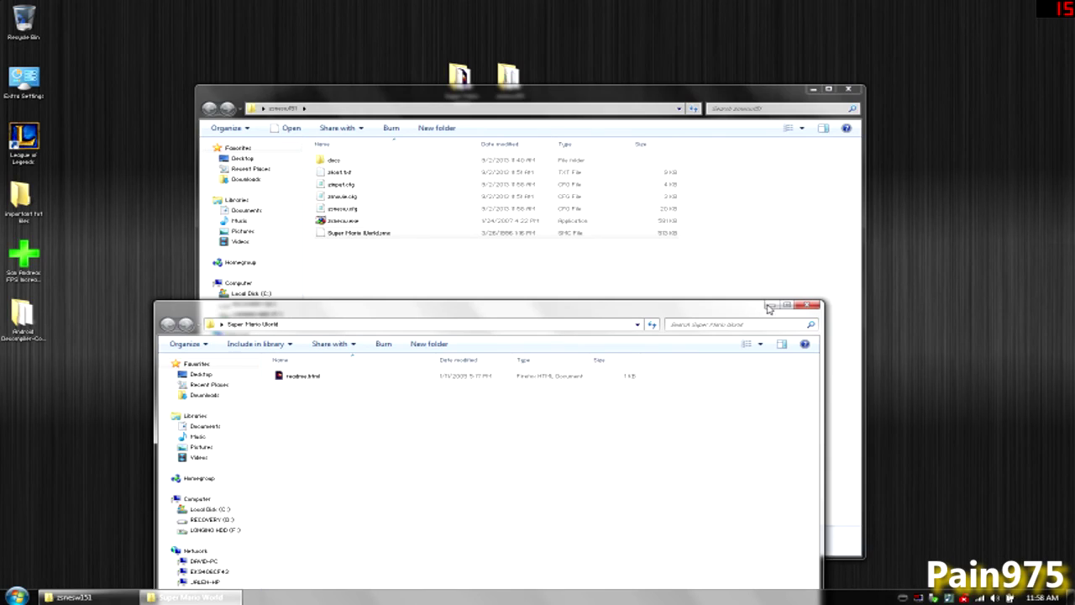
pyautogui.click(770, 305)
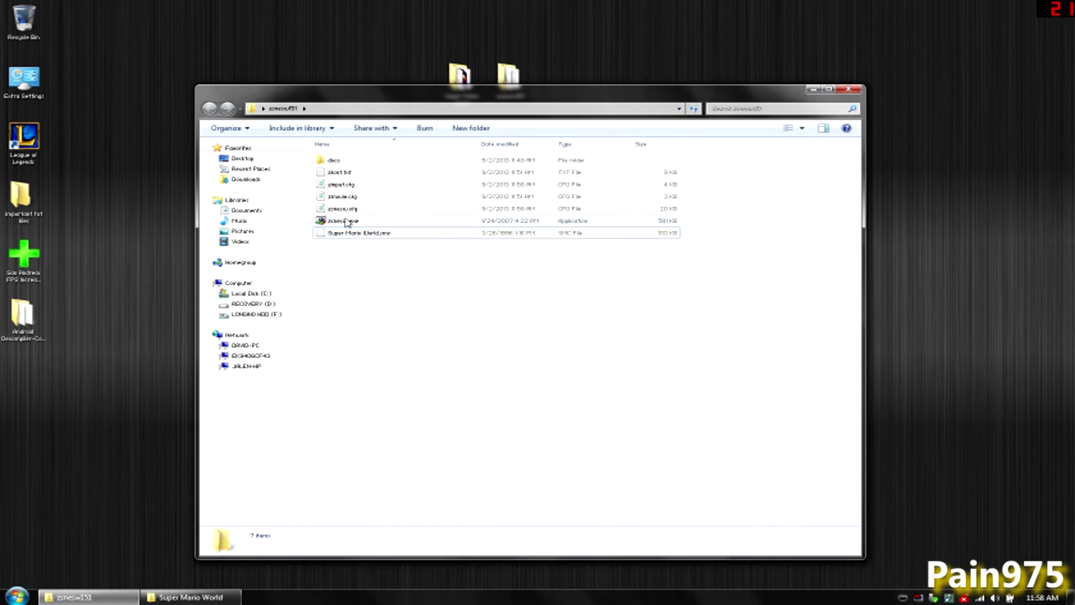
# Relaunch zsnesw.exe and load the game SUPER MARIO WORLD.SMC.
pyautogui.doubleClick(343, 220)
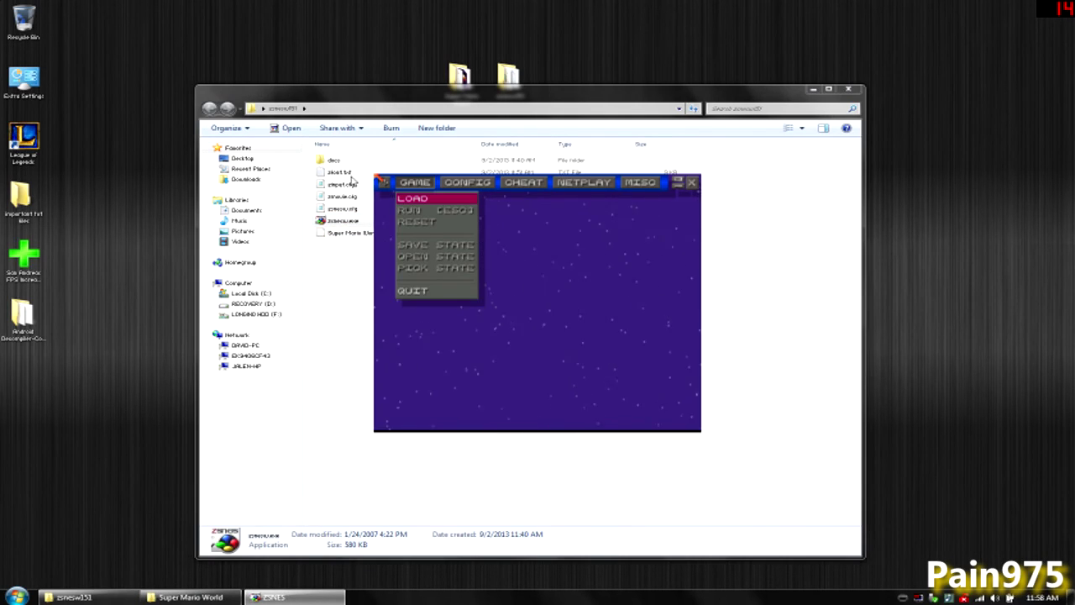
pyautogui.click(428, 199)
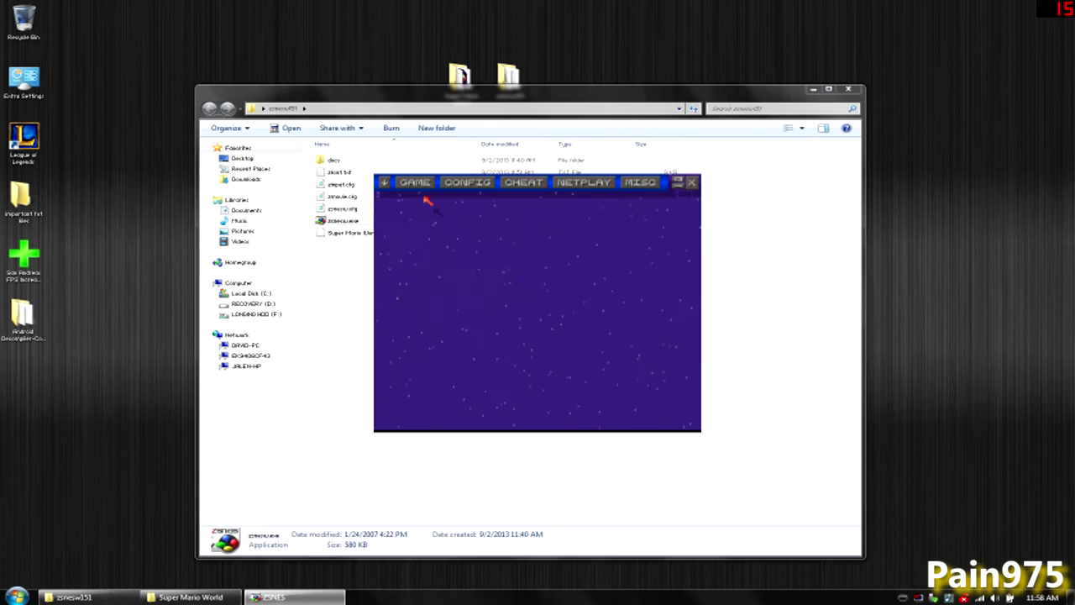
pyautogui.click(412, 182)
pyautogui.click(424, 199)
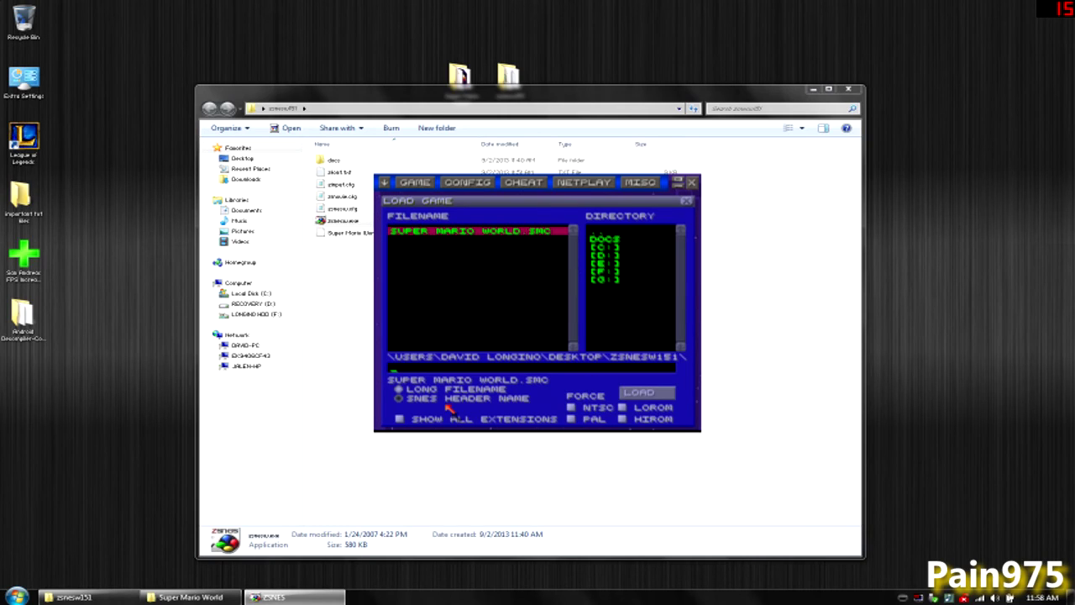
pyautogui.click(646, 392)
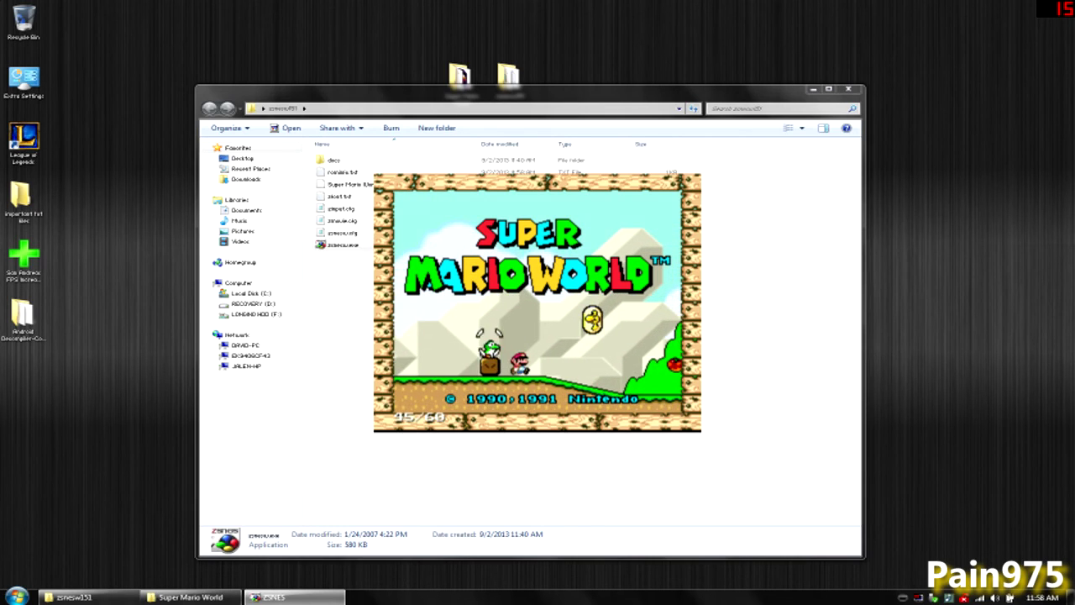
# Start from the title screen and test Up and Down across the Mario A, B and C slots, ending on Erase Data.
pyautogui.press('Return')
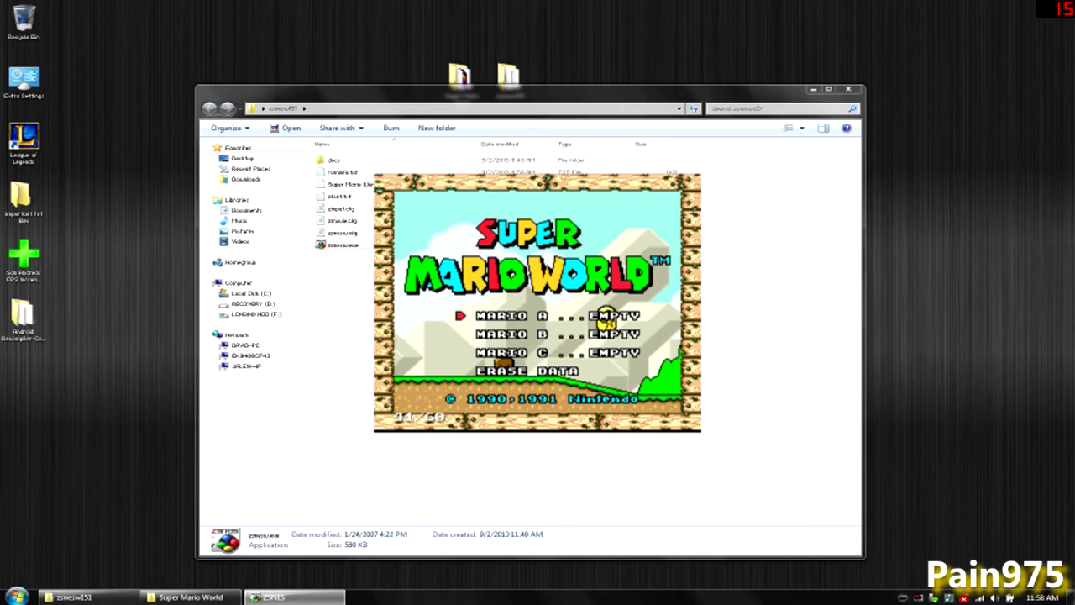
pyautogui.press('Down')
pyautogui.press('Down')
pyautogui.press('Down')
pyautogui.press('Up')
pyautogui.press('Up')
pyautogui.press('Up')
pyautogui.press('Down')
pyautogui.press('Down')
pyautogui.press('Down')
pyautogui.press('Up')
pyautogui.press('Up')
pyautogui.press('Down')
pyautogui.press('Down')
pyautogui.press('Down')
pyautogui.press('Up')
pyautogui.press('Up')
pyautogui.press('Up')
pyautogui.press('Down')
pyautogui.press('Down')
pyautogui.press('Up')
pyautogui.press('Up')
pyautogui.press('Up')
pyautogui.press('Down')
pyautogui.press('Down')
pyautogui.press('Up')
pyautogui.press('Up')
pyautogui.press('Down')
pyautogui.press('Down')
pyautogui.press('Down')
# Pause the game and look through the emulator's game commands, from Load to Save State.
pyautogui.press('Escape')
pyautogui.press('Right')
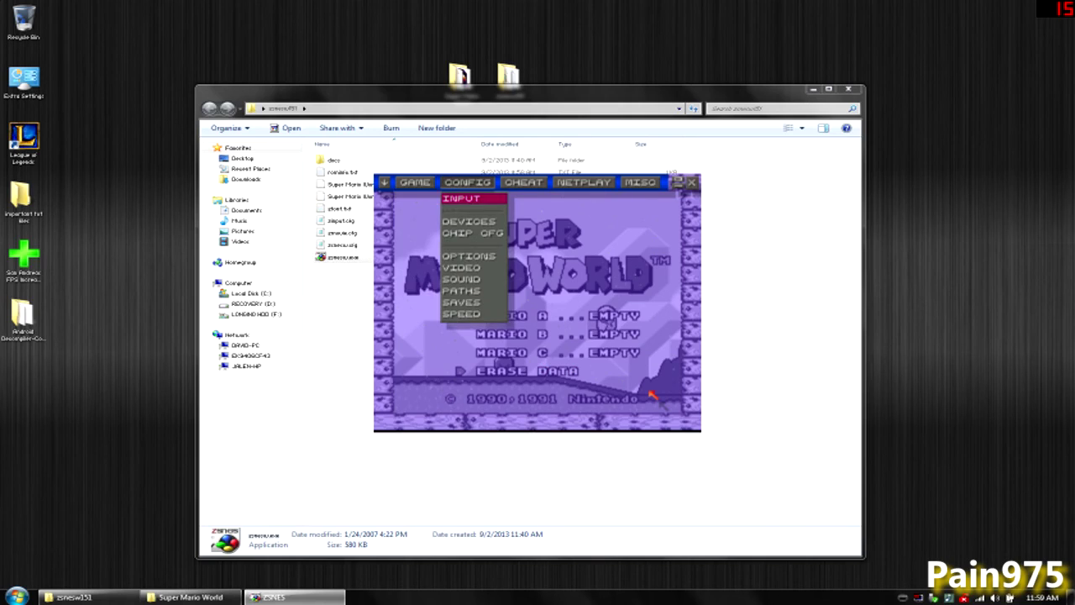
pyautogui.press('Left')
pyautogui.press('Down')
pyautogui.press('Down')
pyautogui.press('Down')
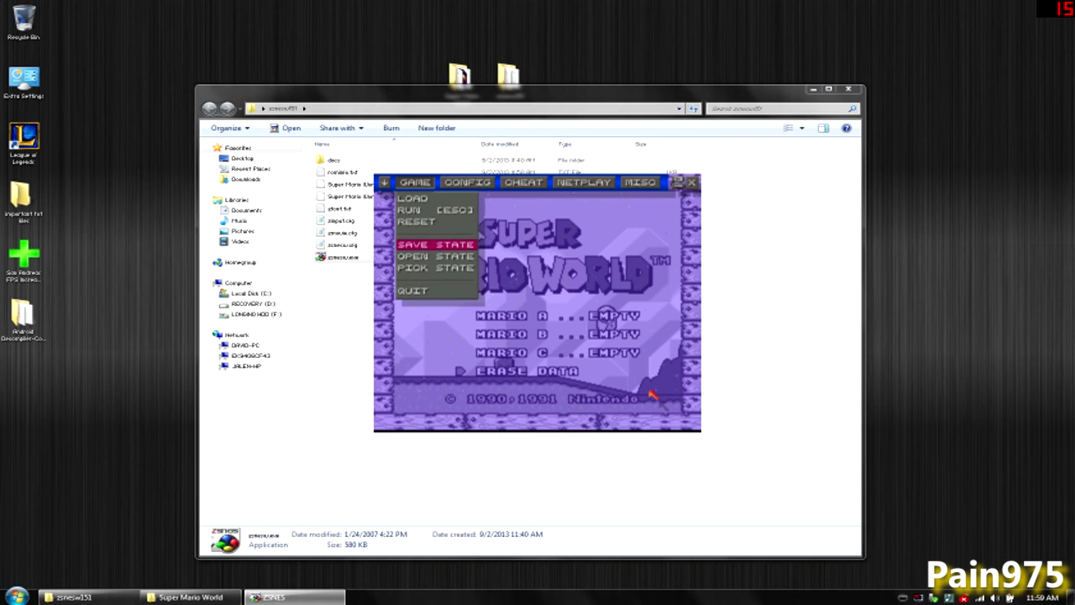
pyautogui.press('Up')
pyautogui.press('Up')
pyautogui.press('Up')
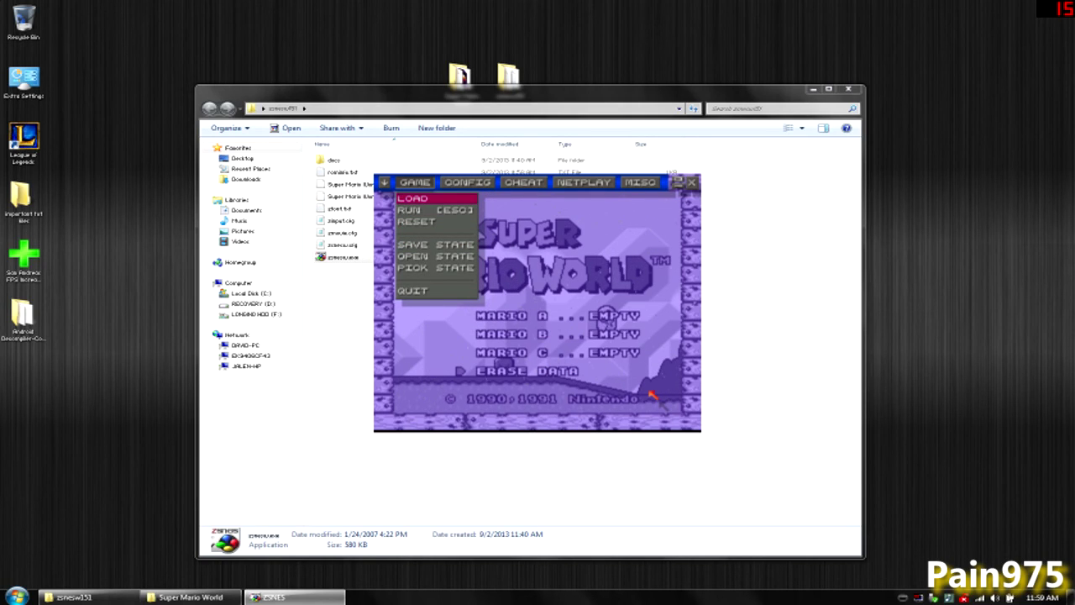